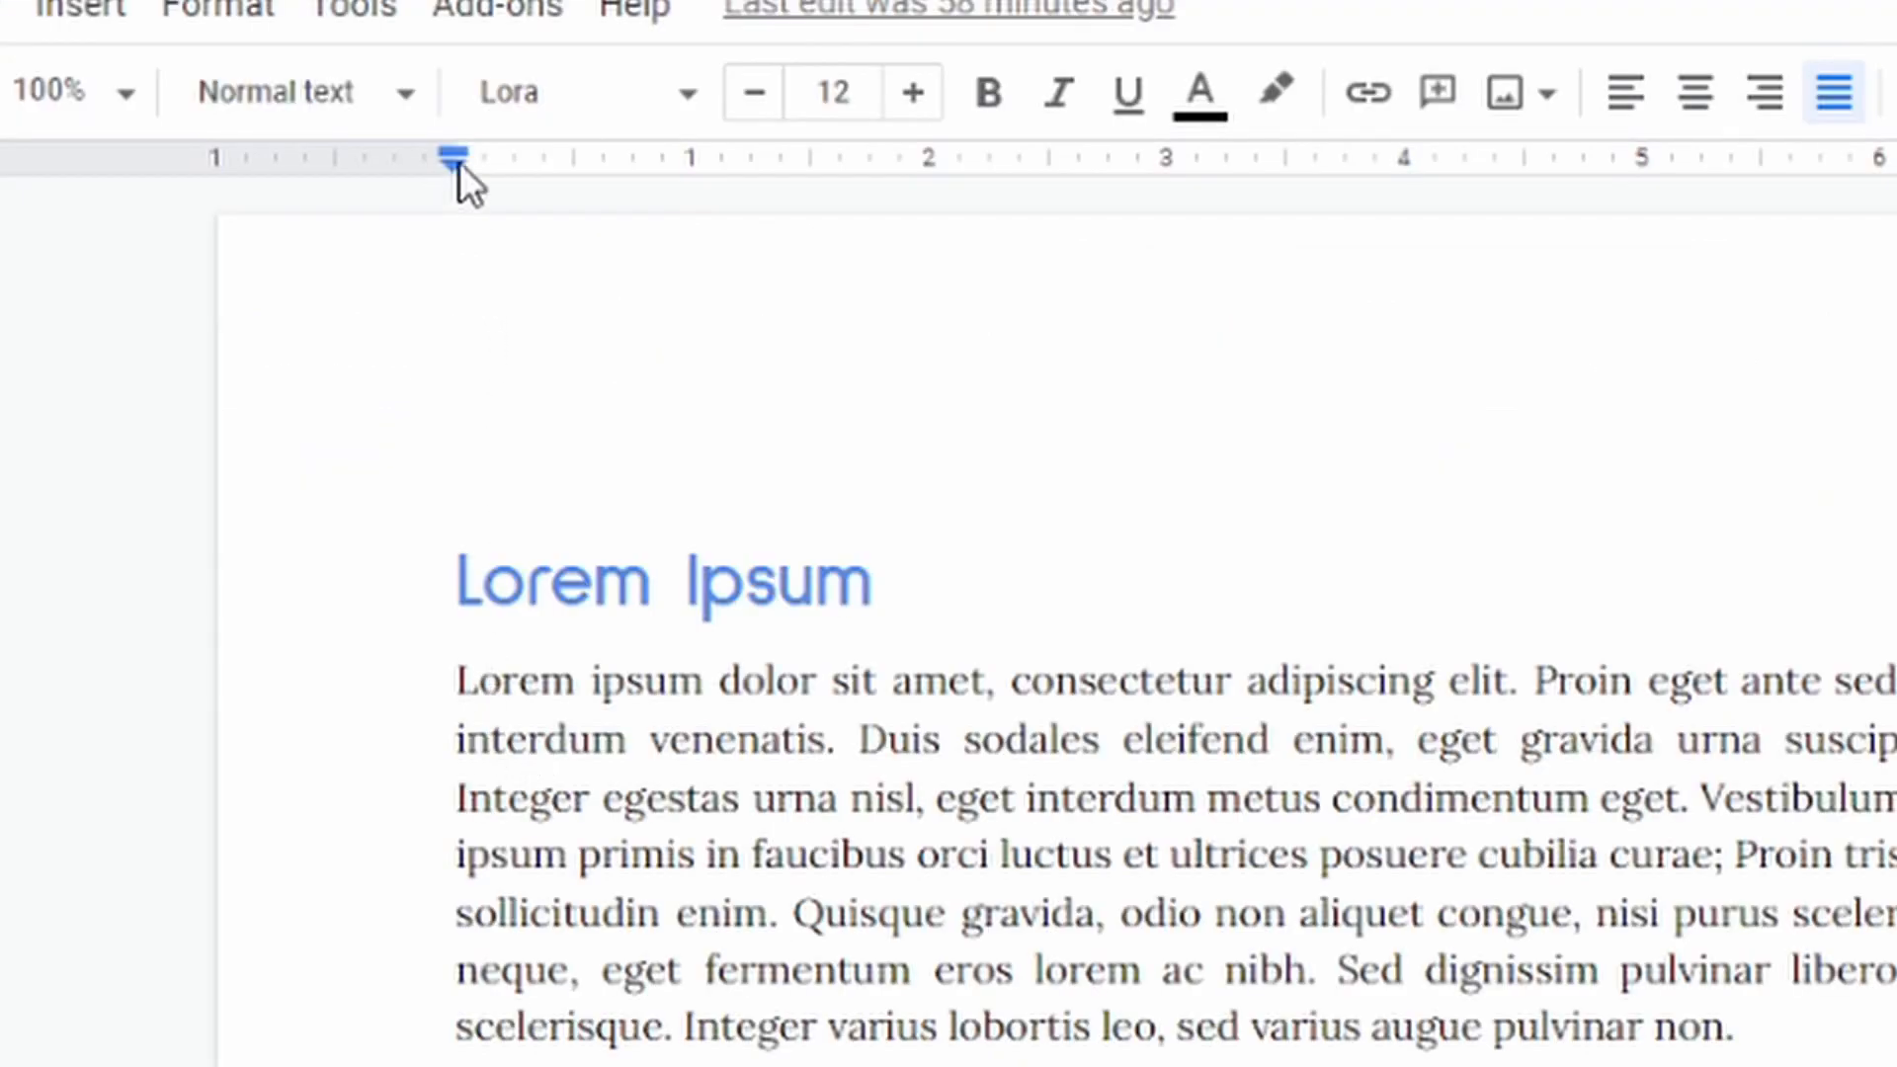
# Step: Set a 0.5-inch first-line indent on the first paragraph under Lorem Ipsum and apply the same indent to all the body paragraphs
pyautogui.moveTo(460, 156); pyautogui.dragTo(581, 153)
pyautogui.click(577, 684)
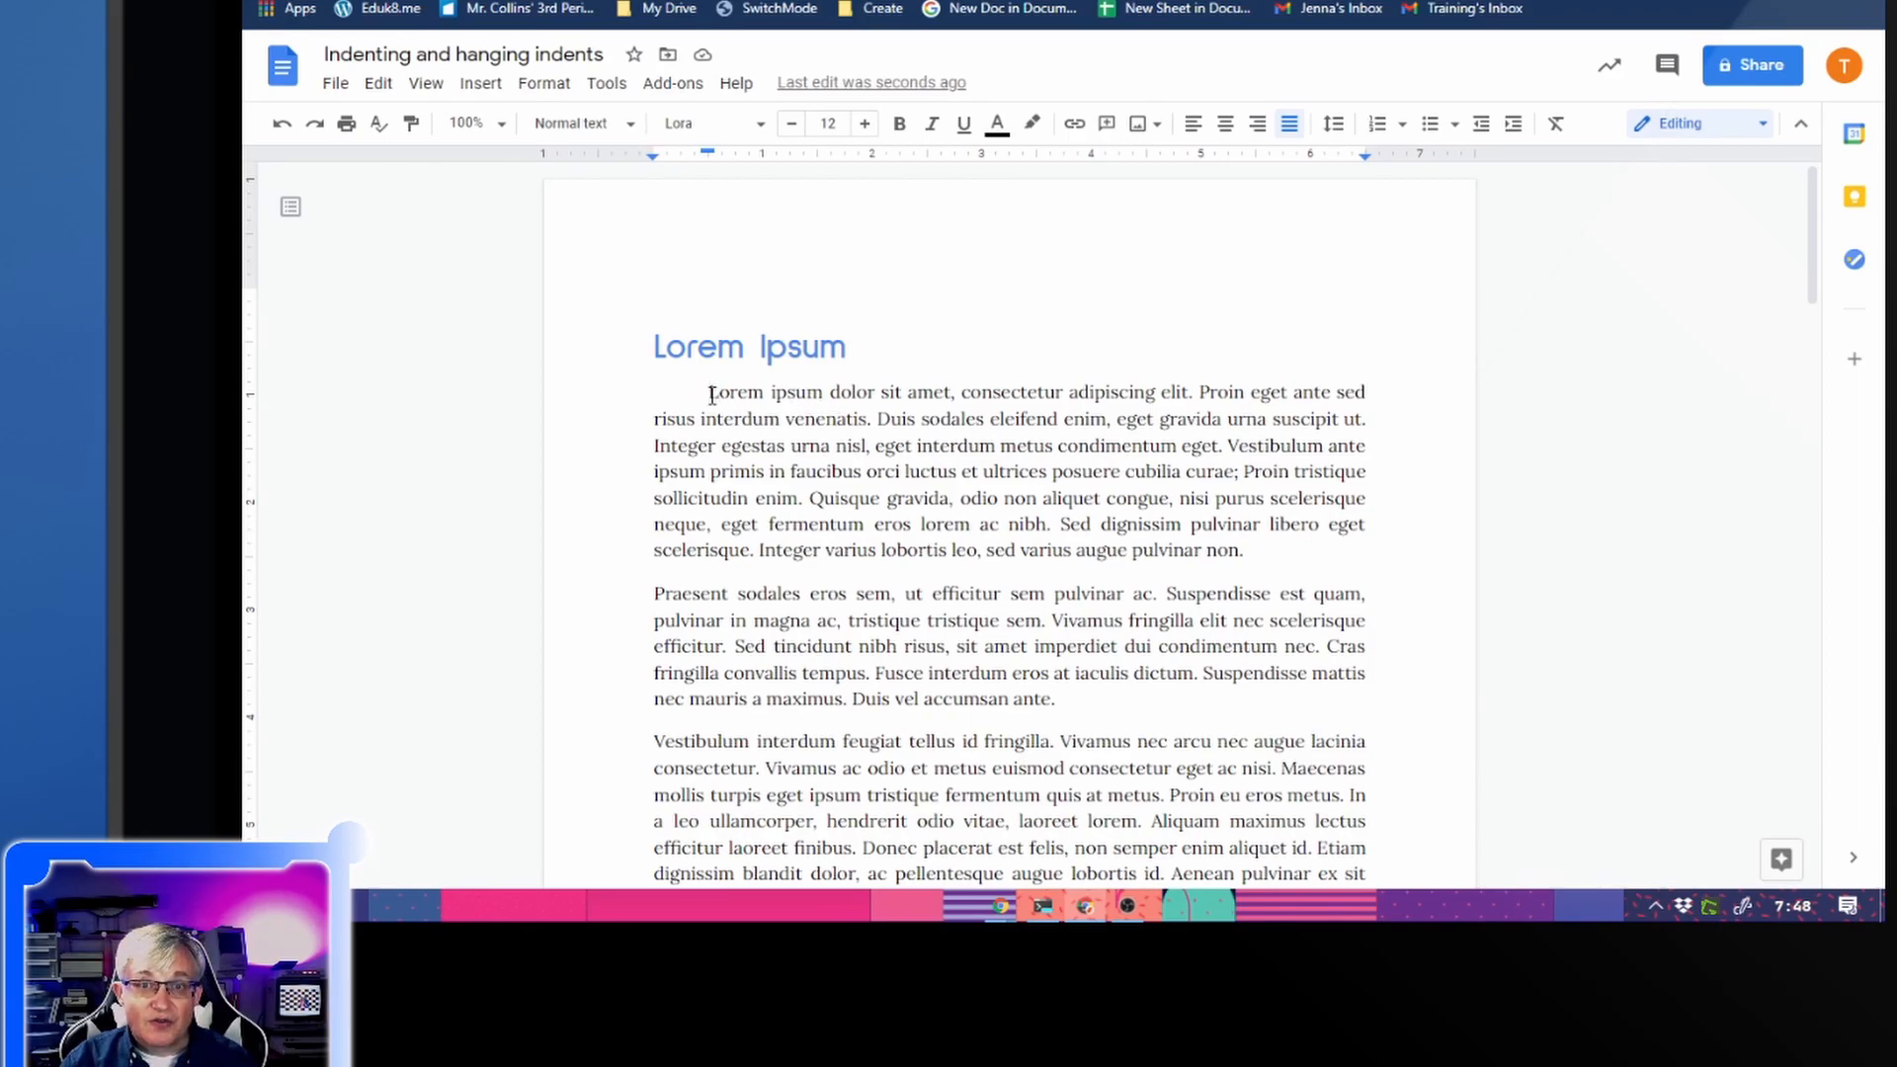
pyautogui.moveTo(711, 396)
pyautogui.mouseDown()
pyautogui.moveTo(910, 741)
pyautogui.moveTo(981, 911)
pyautogui.moveTo(1008, 500)
pyautogui.moveTo(1127, 877)
pyautogui.moveTo(1171, 727)
pyautogui.moveTo(1212, 731)
pyautogui.moveTo(1208, 753)
pyautogui.mouseUp()
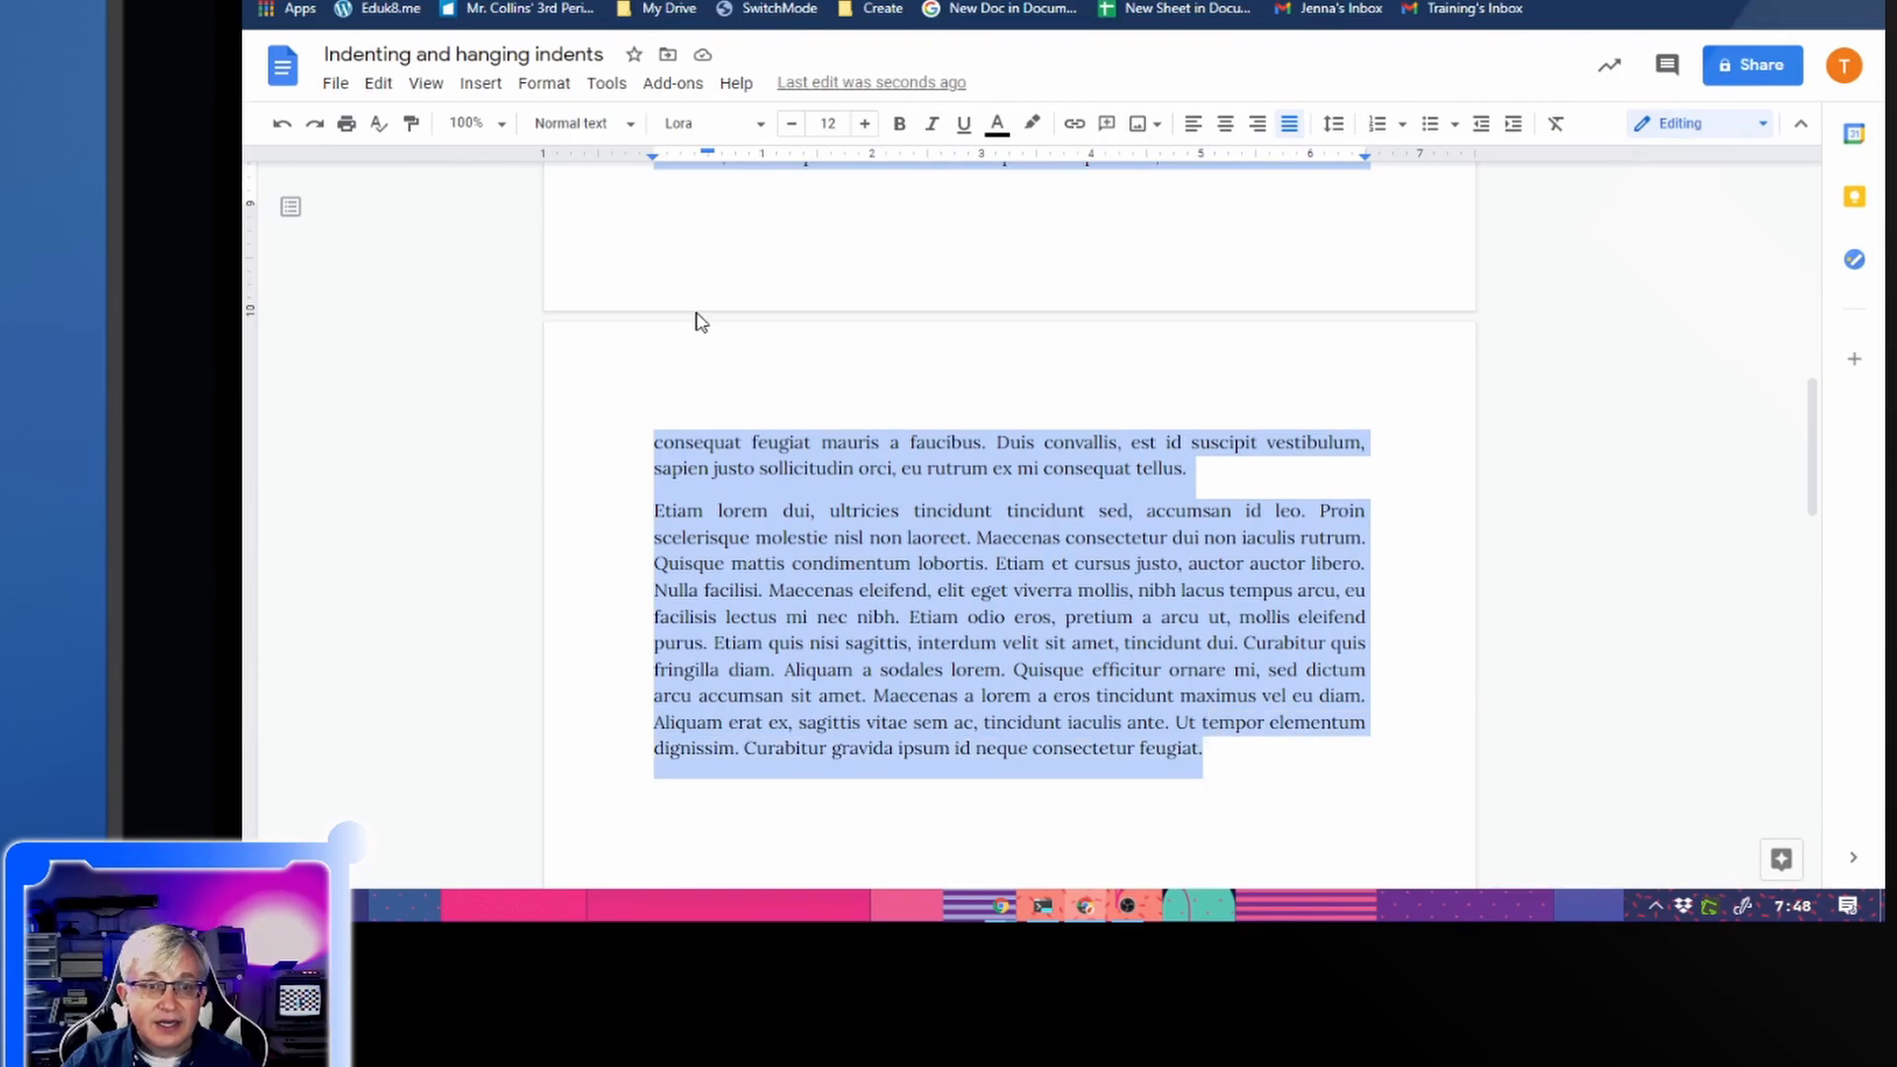
pyautogui.rightClick(708, 155)
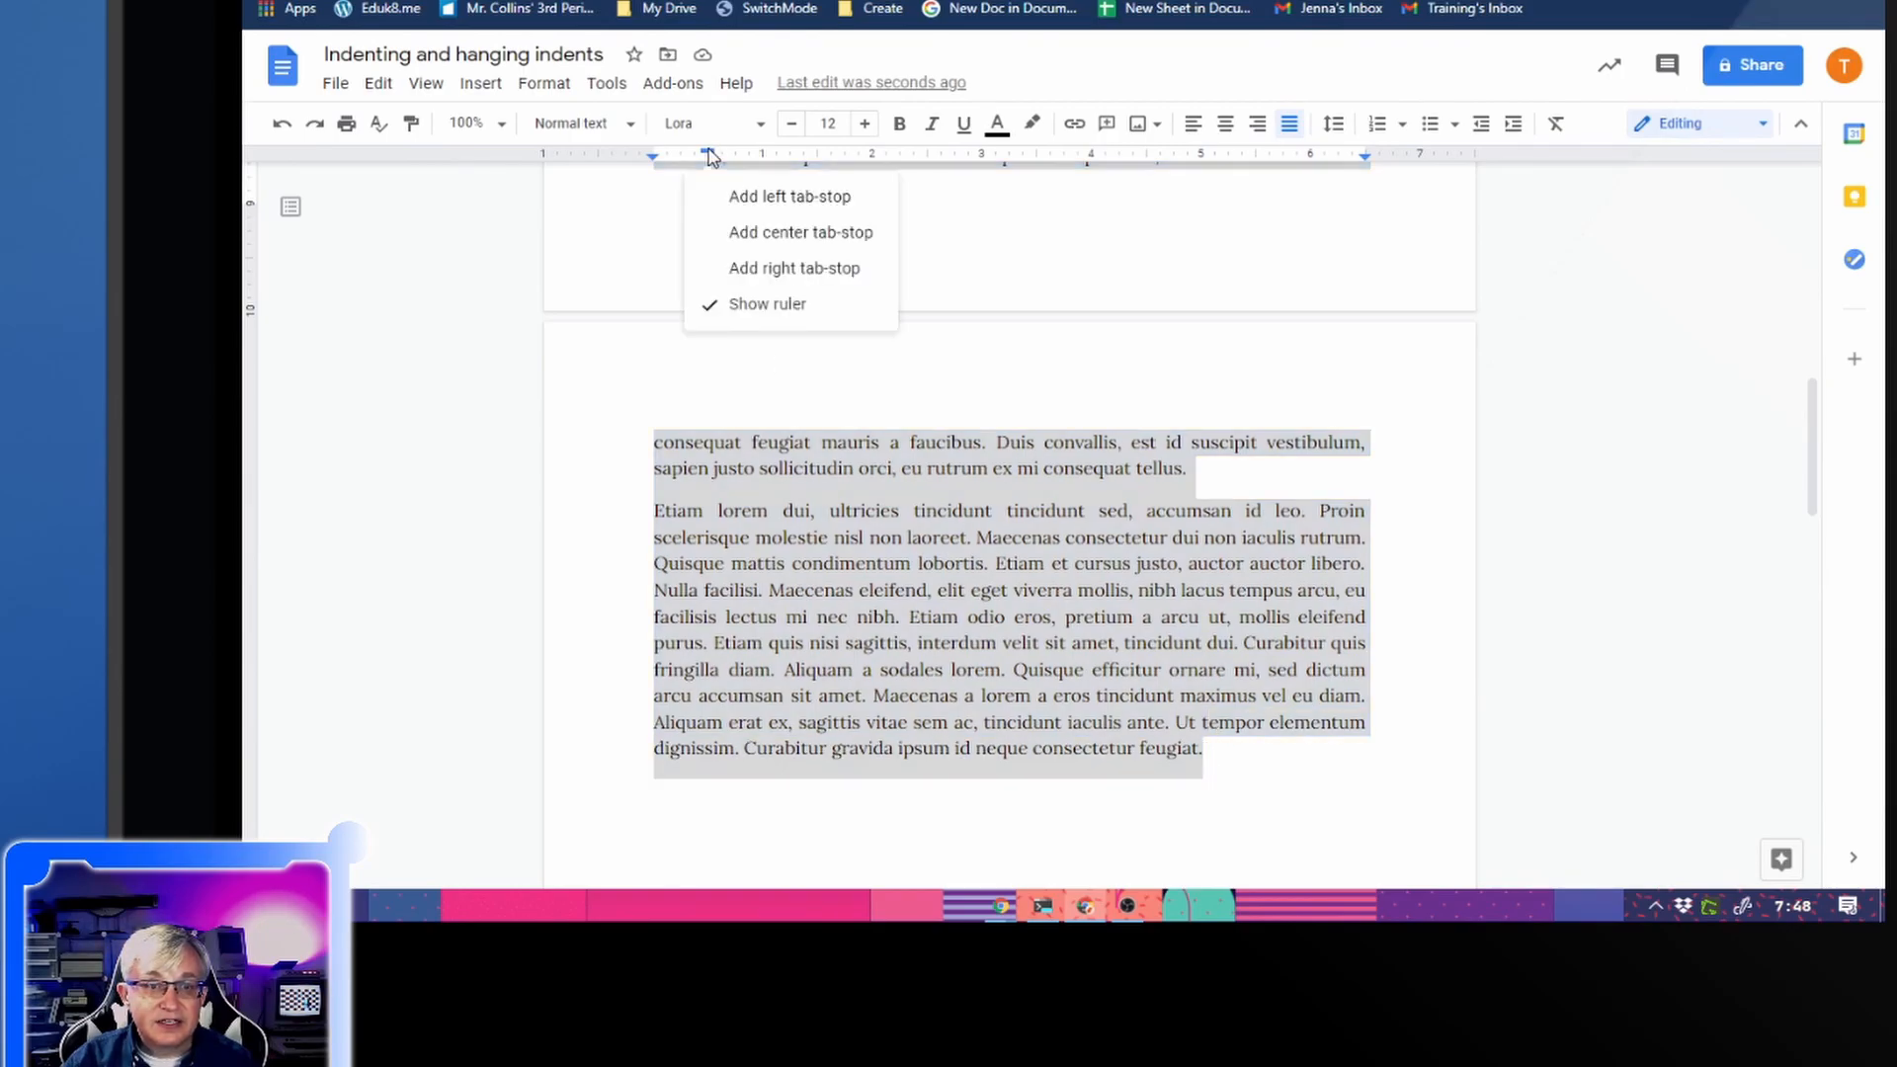
pyautogui.moveTo(710, 155); pyautogui.dragTo(713, 162)
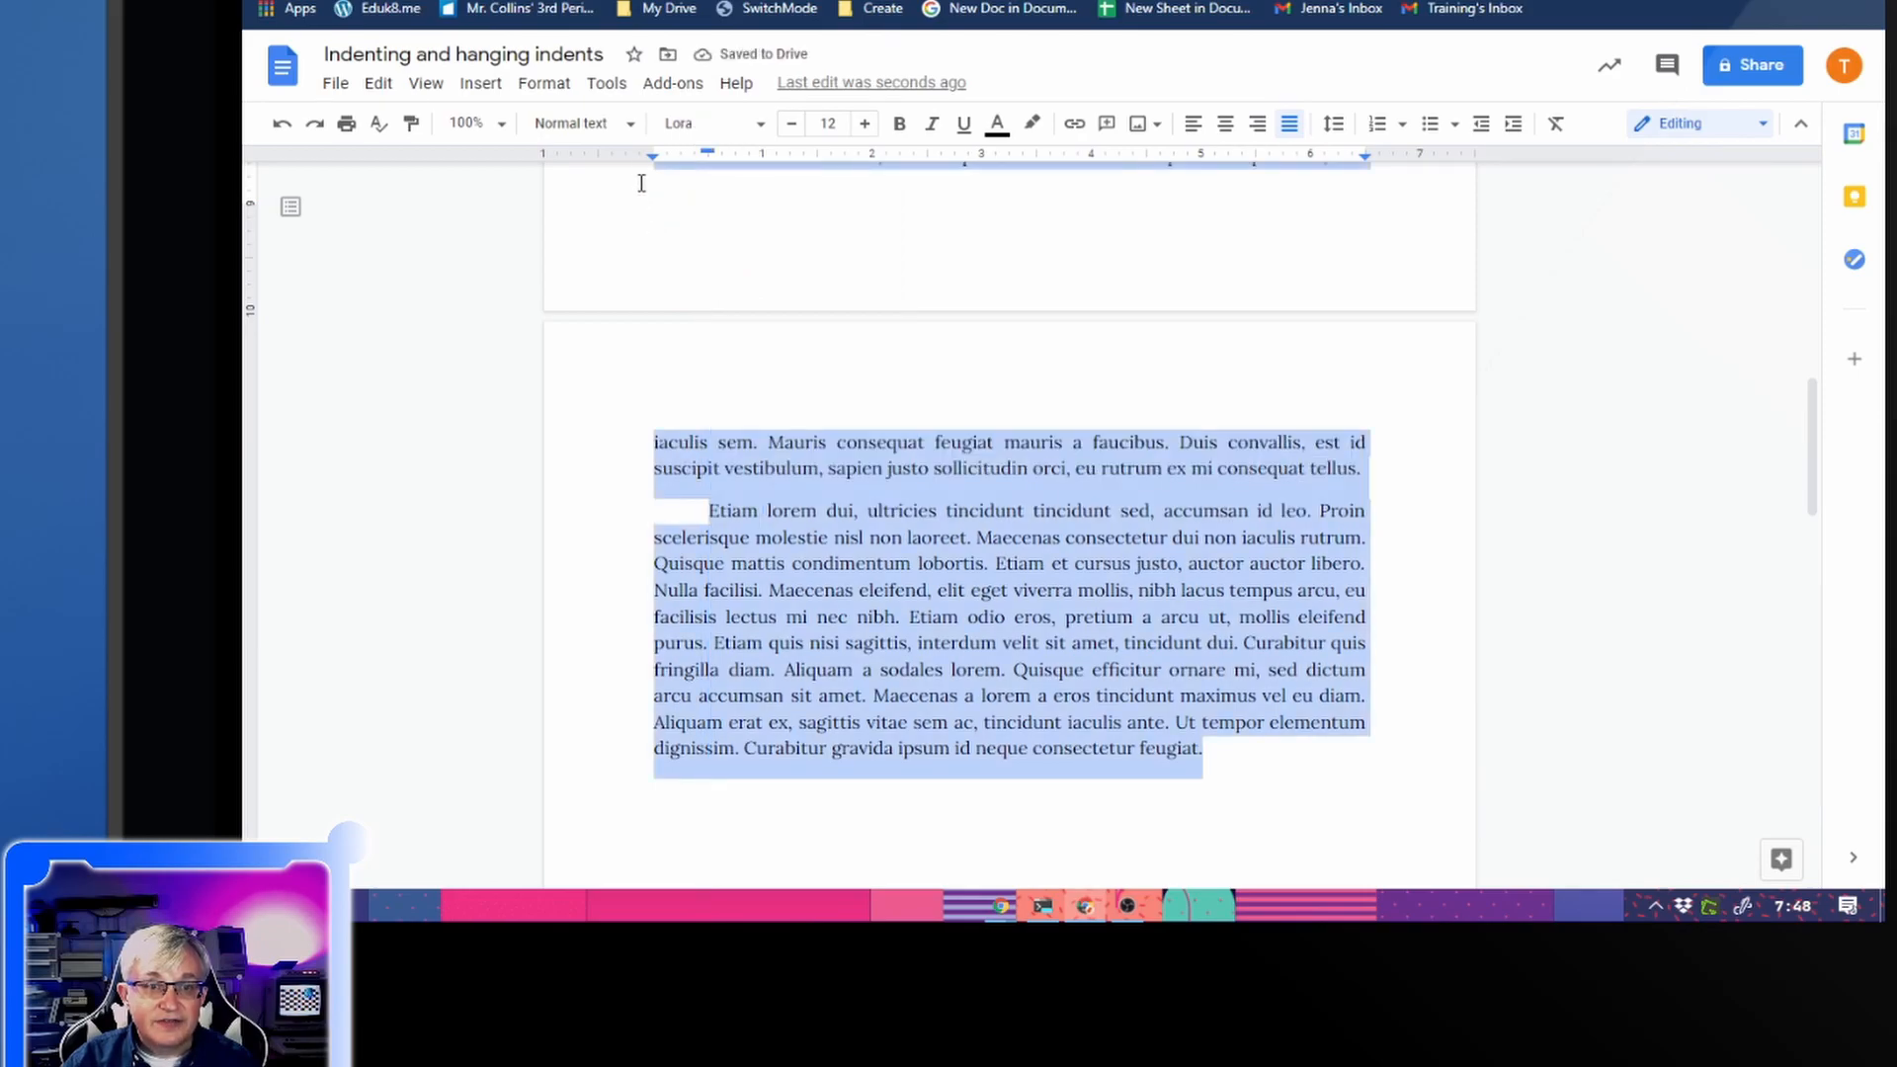
pyautogui.click(866, 652)
pyautogui.scroll(10, 865, 647)
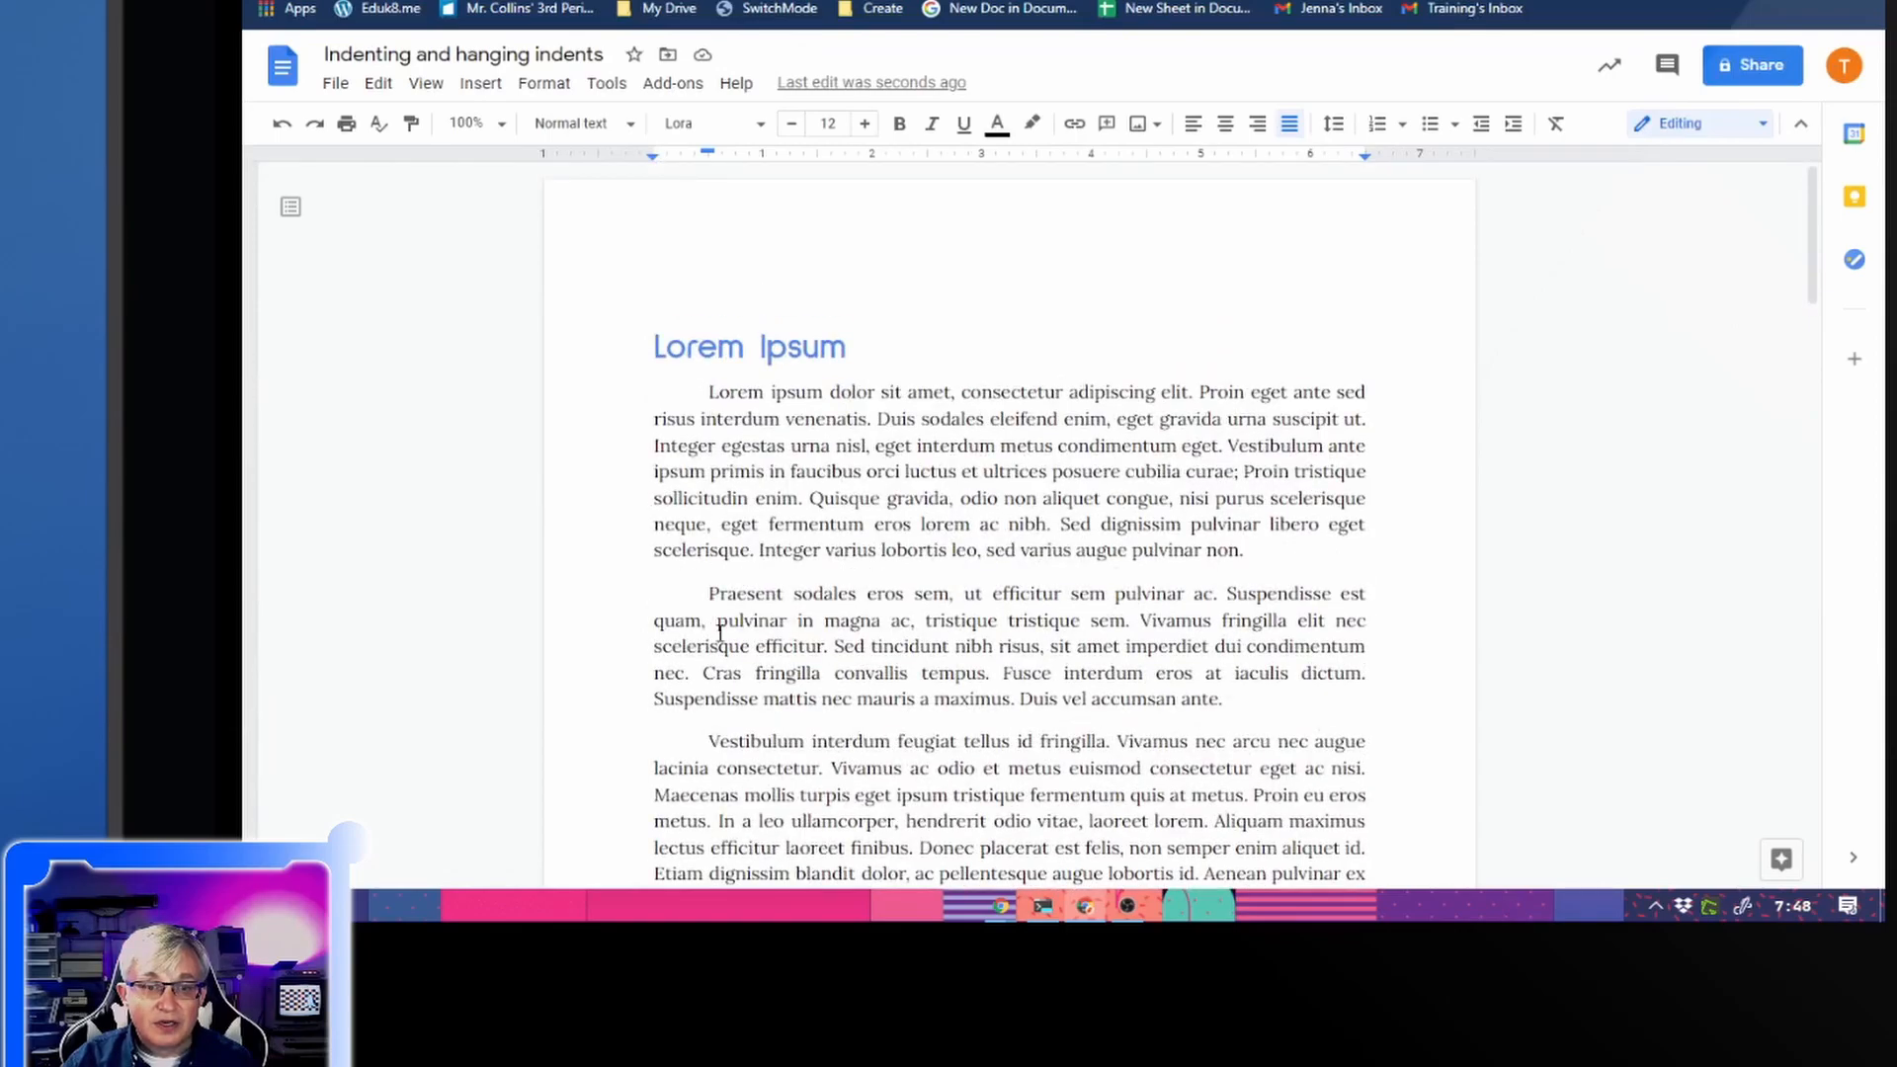
# Step: Start a new paragraph after the last body paragraph with the text "It will automa"
pyautogui.scroll(-1, 741, 704)
pyautogui.scroll(-7, 748, 706)
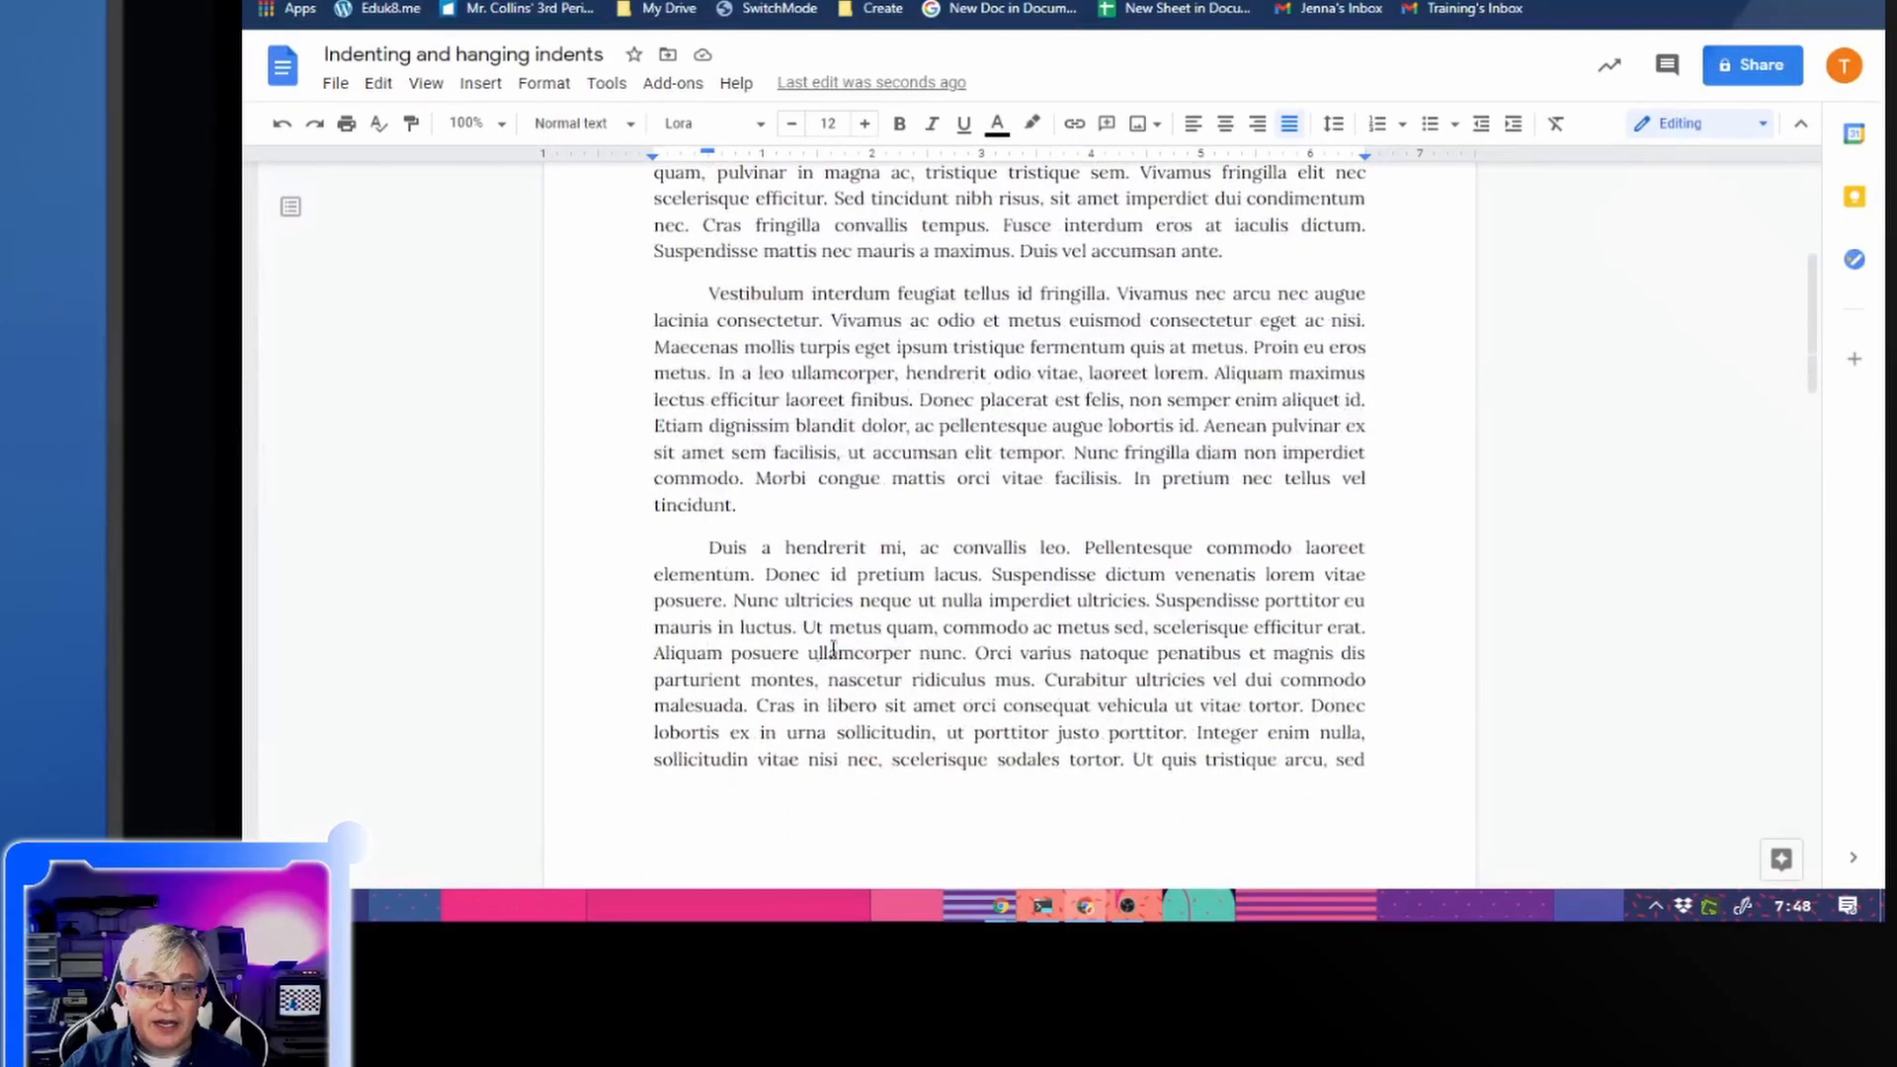
pyautogui.scroll(-6, 1295, 570)
pyautogui.click(1287, 570)
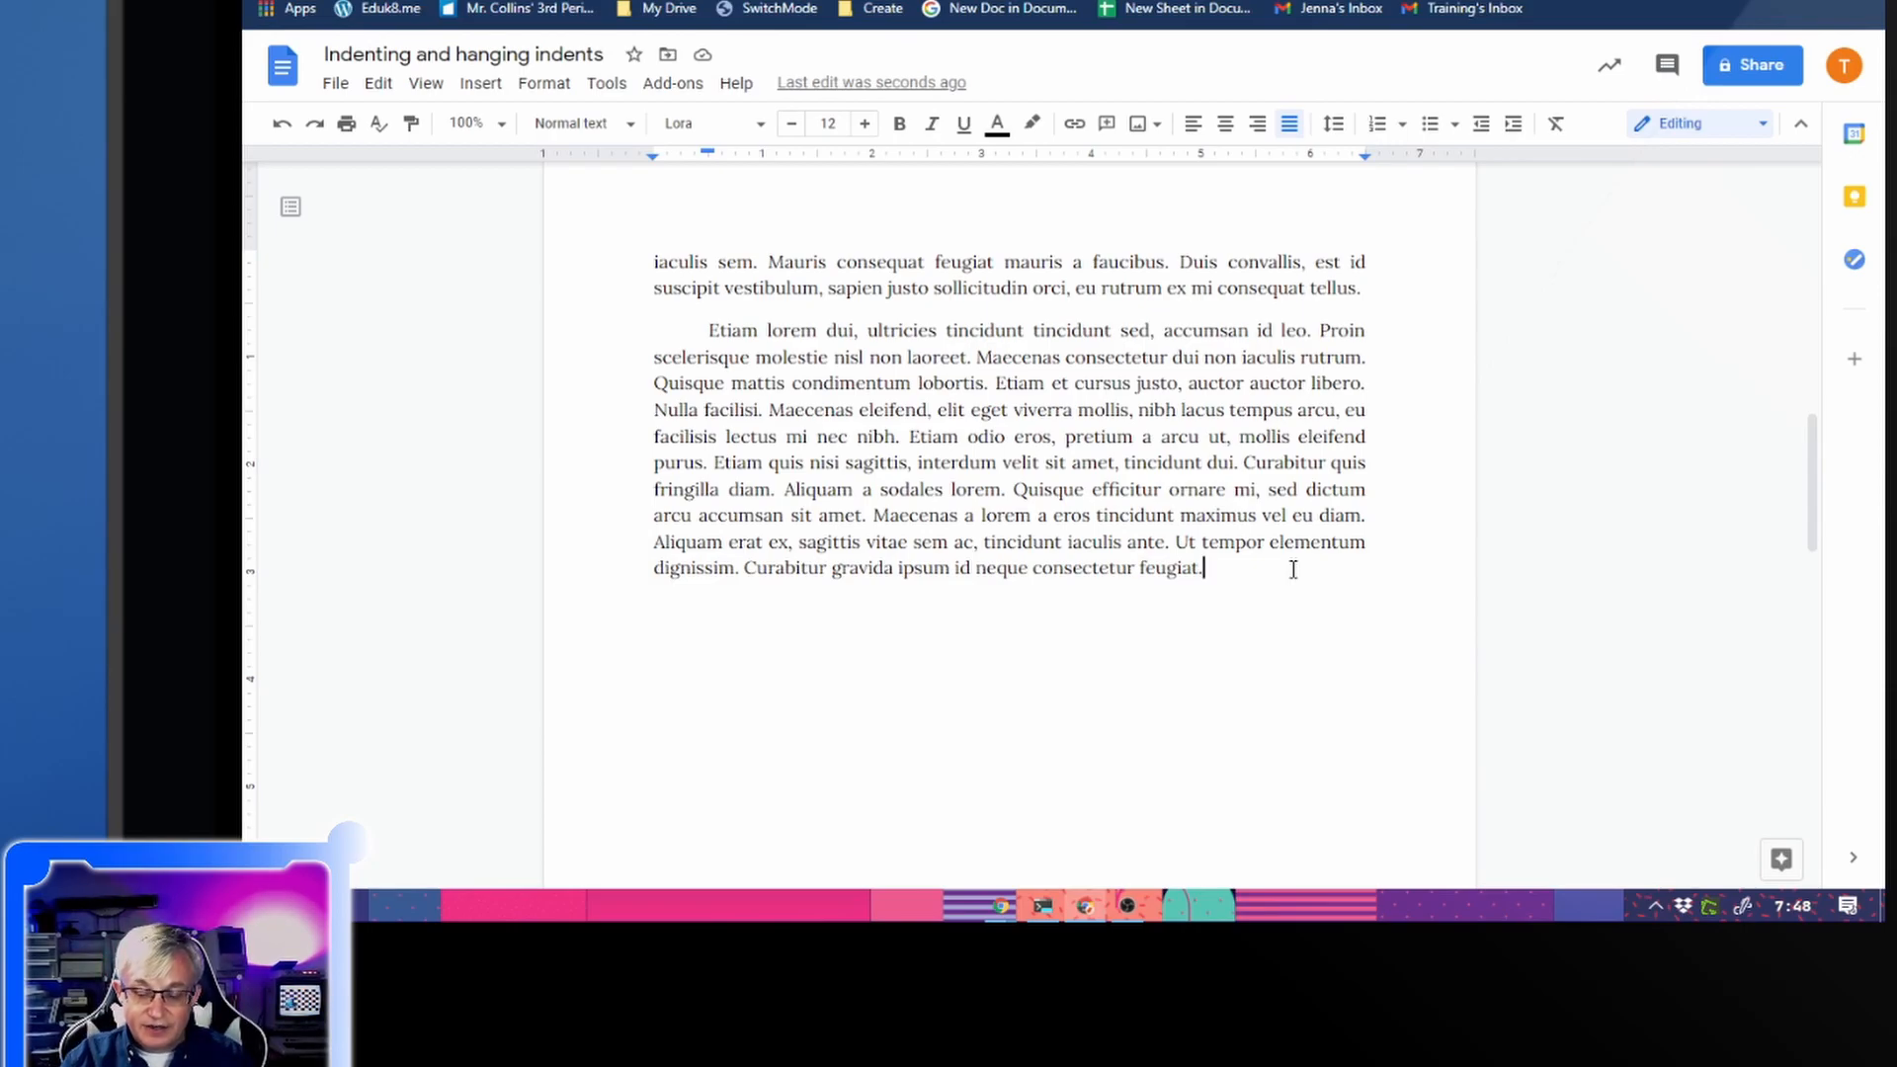
pyautogui.press('Return')
pyautogui.write('It will automa')
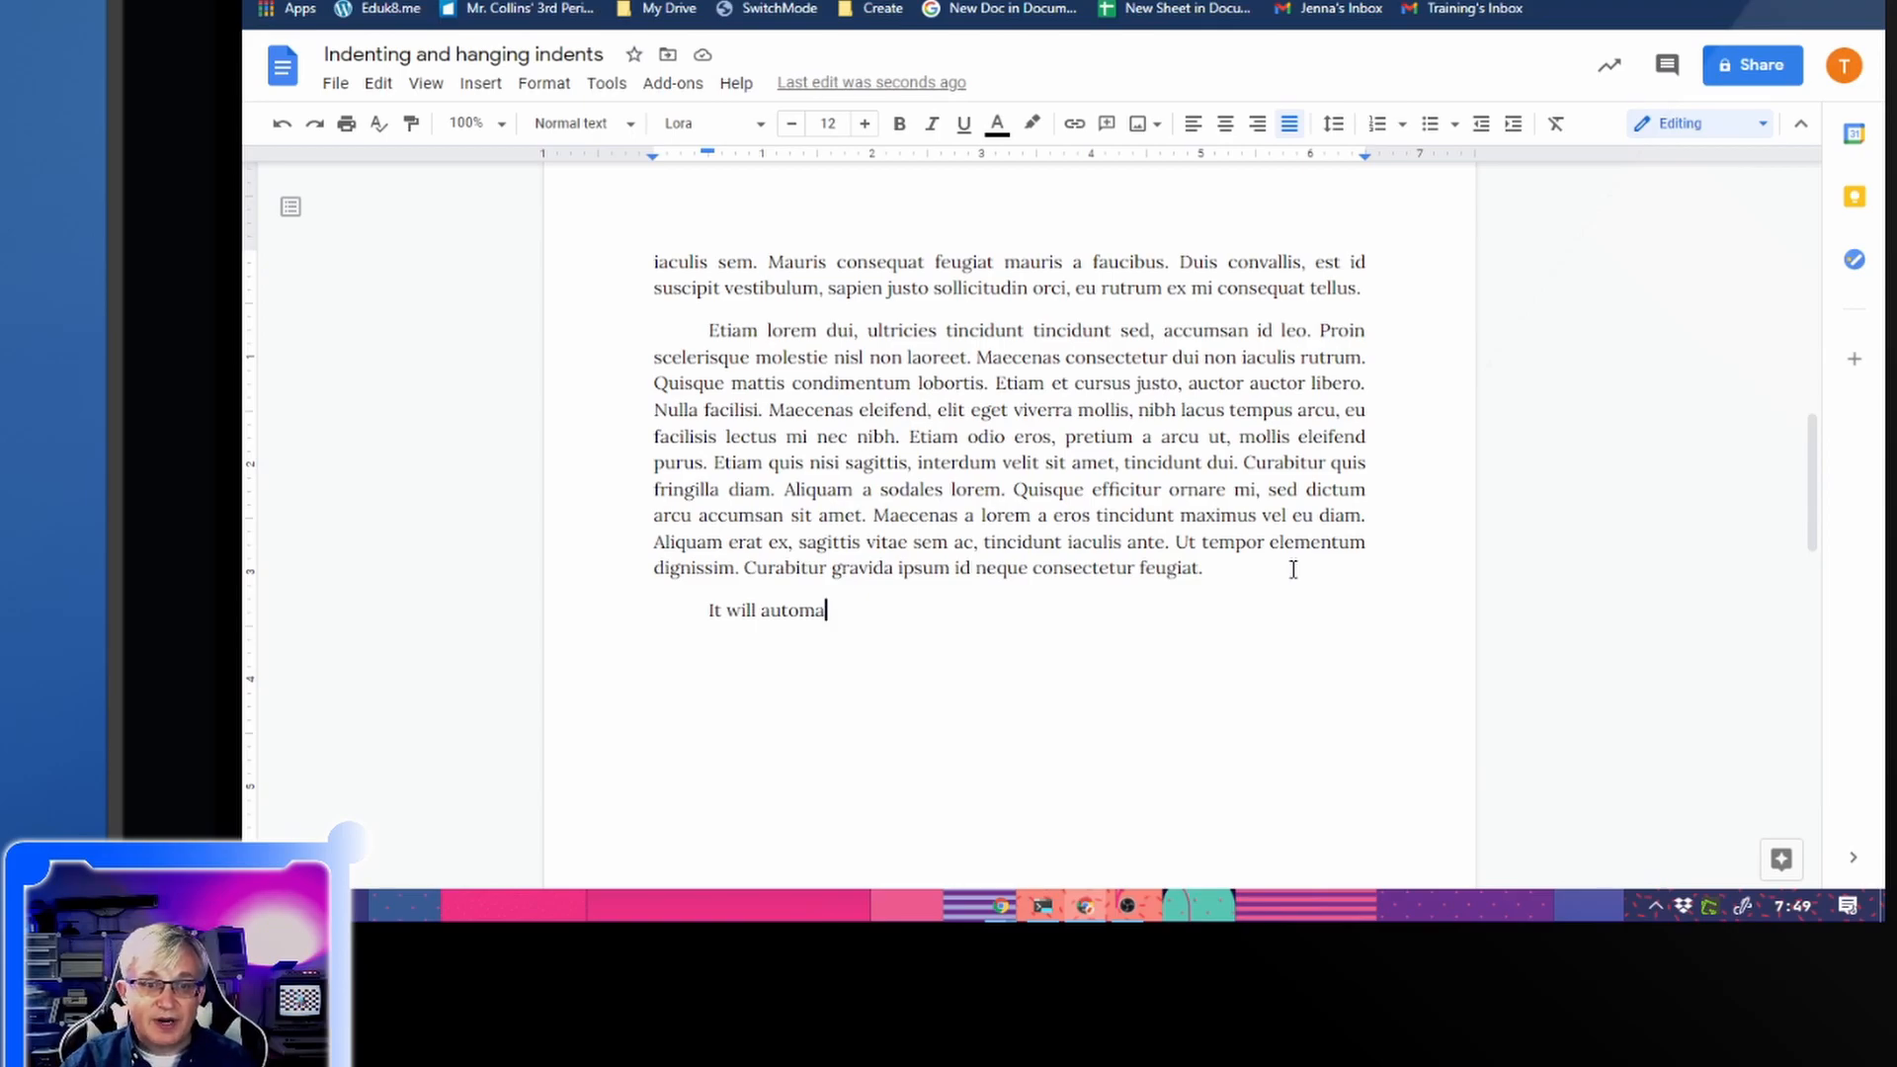
# Step: Give the three Bibliography entries a hanging indent, with the left indent at 0.5 inch and the first-line indent at 0
pyautogui.scroll(-10, 1028, 326)
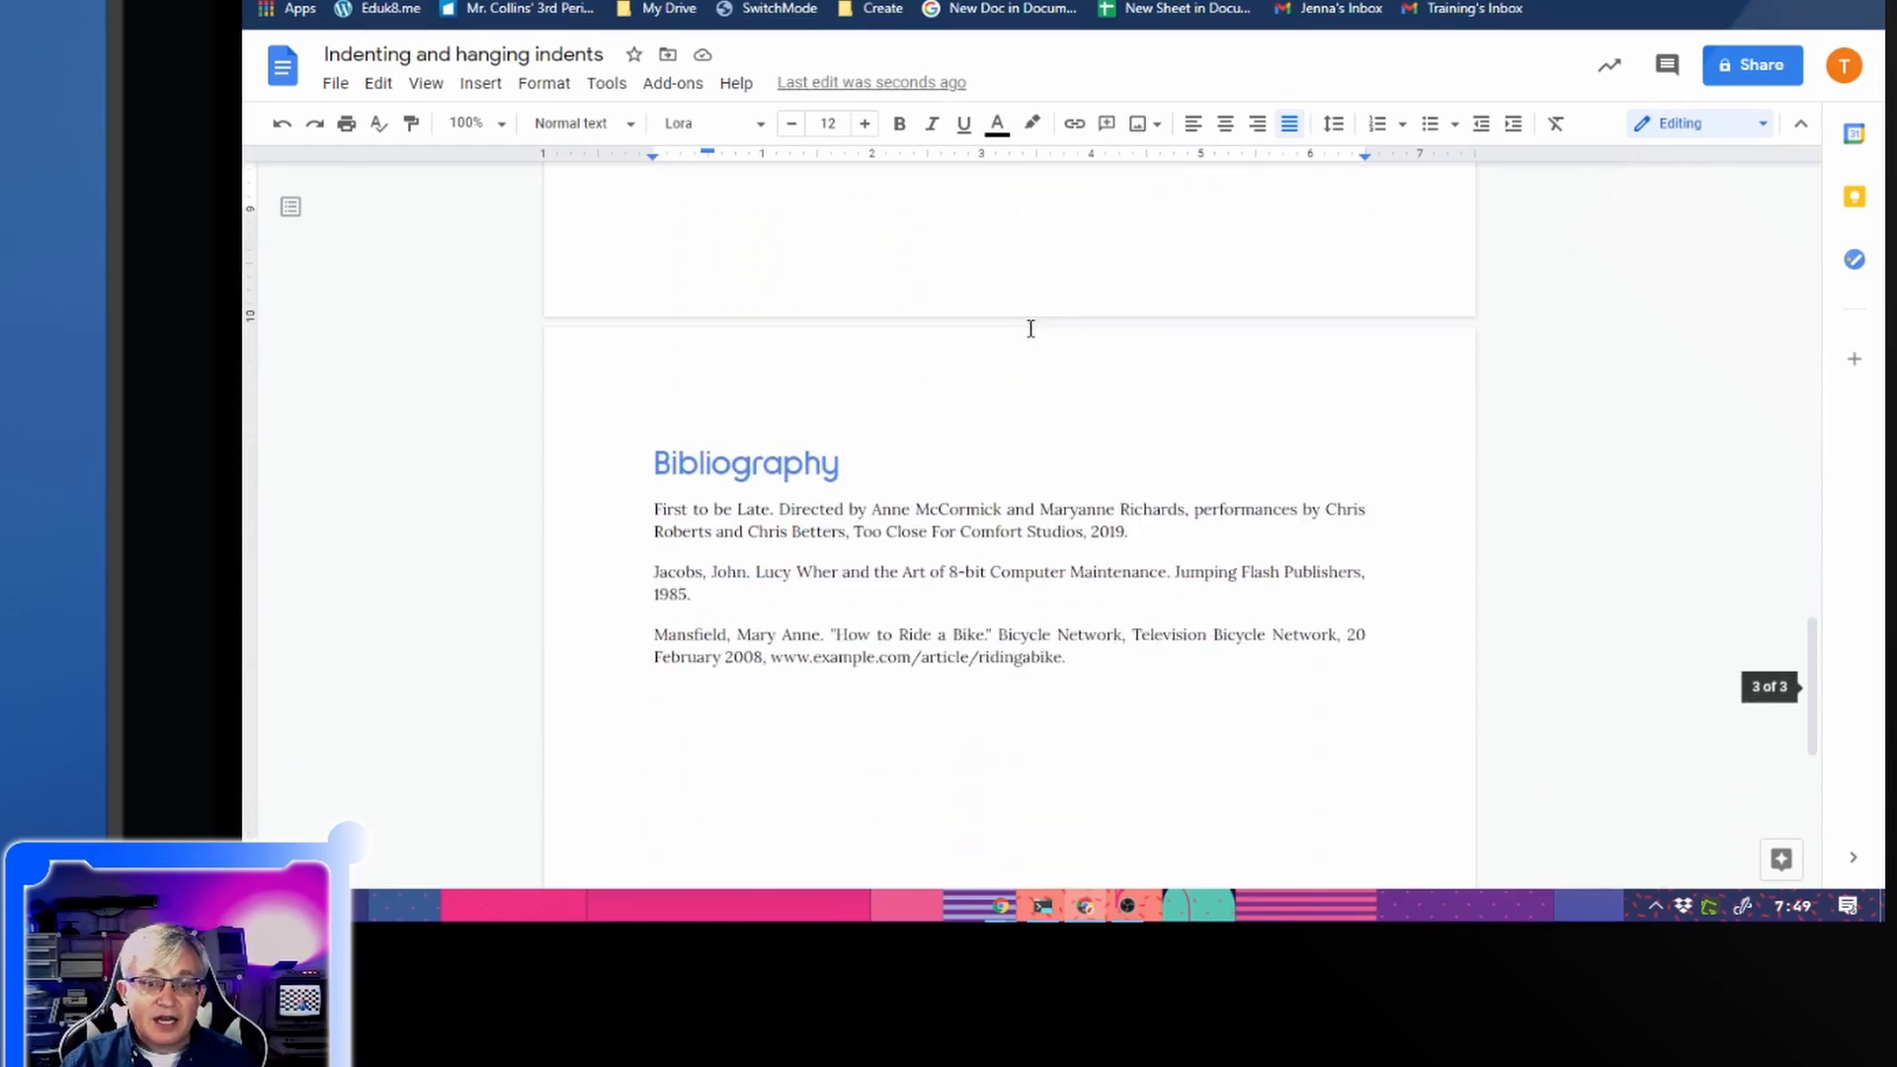
pyautogui.scroll(-2, 1031, 329)
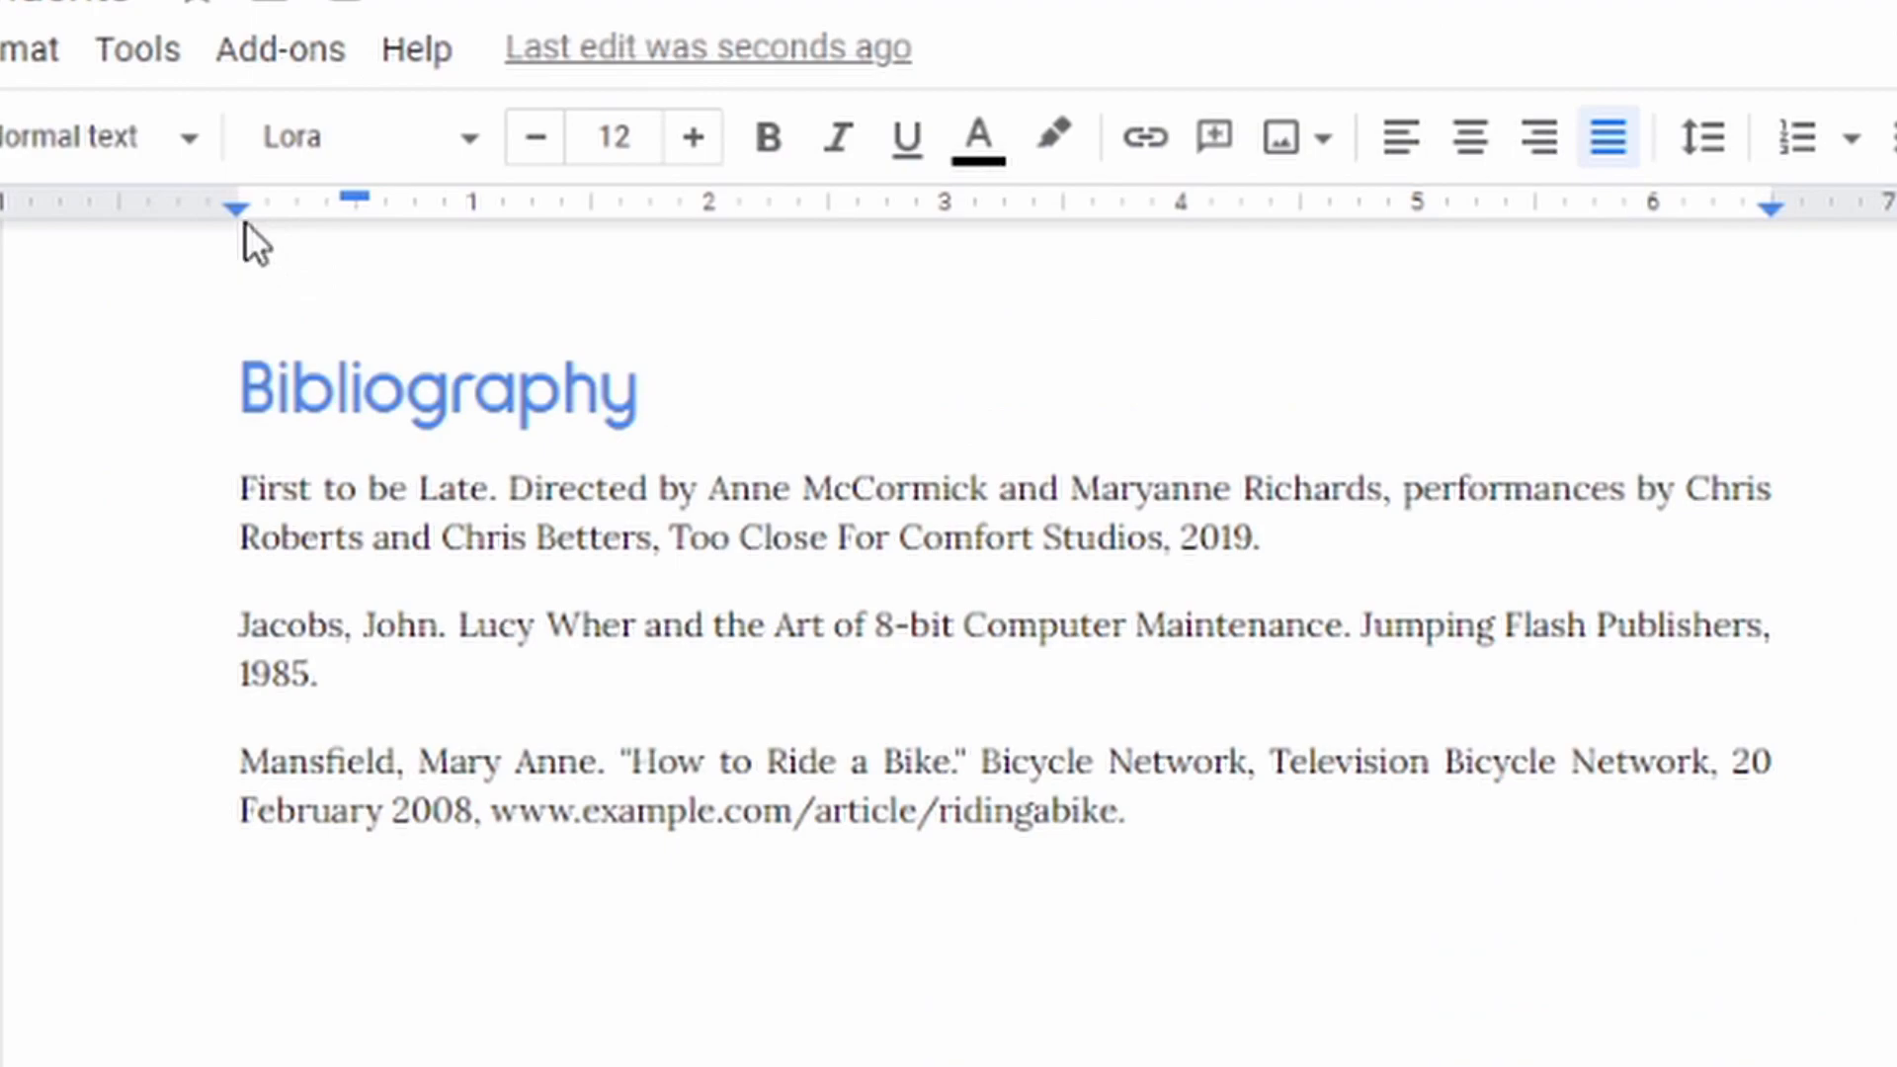
pyautogui.click(239, 214)
pyautogui.moveTo(1147, 817); pyautogui.dragTo(234, 497)
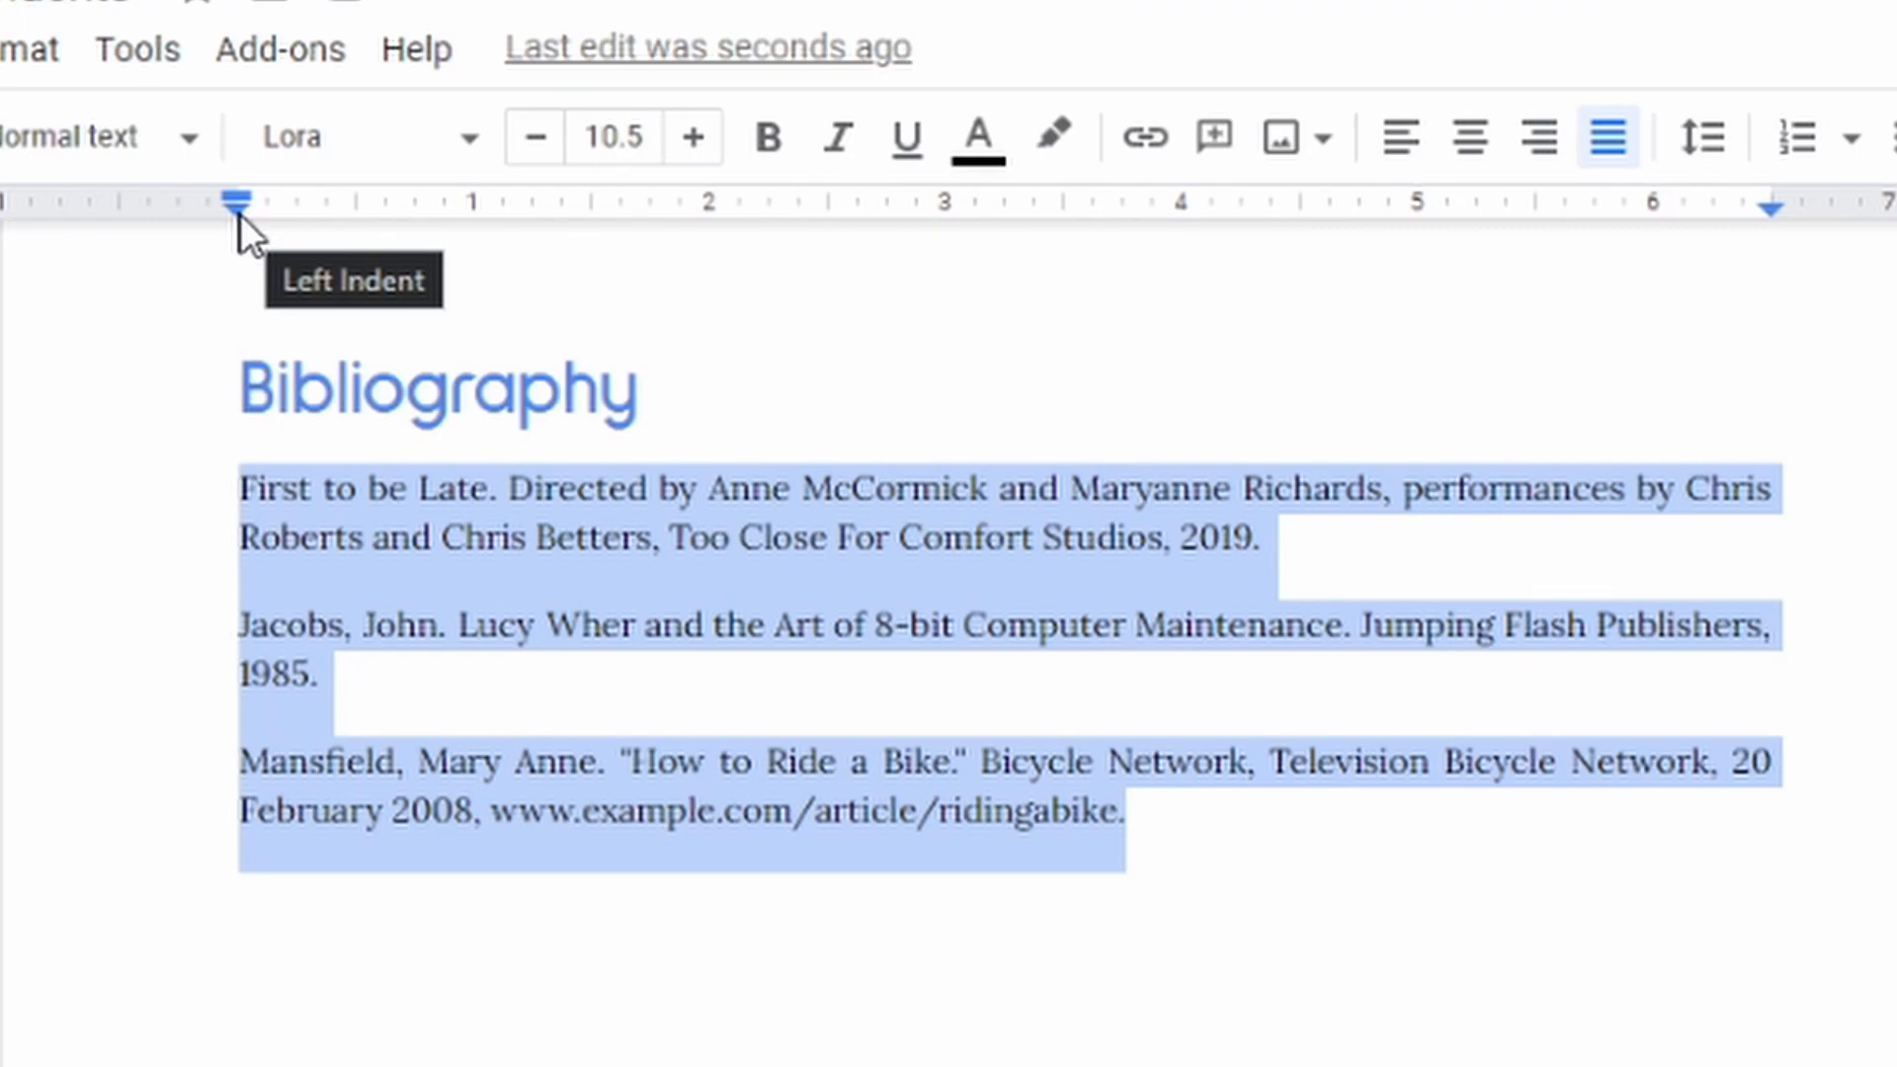
pyautogui.moveTo(240, 214); pyautogui.dragTo(363, 231)
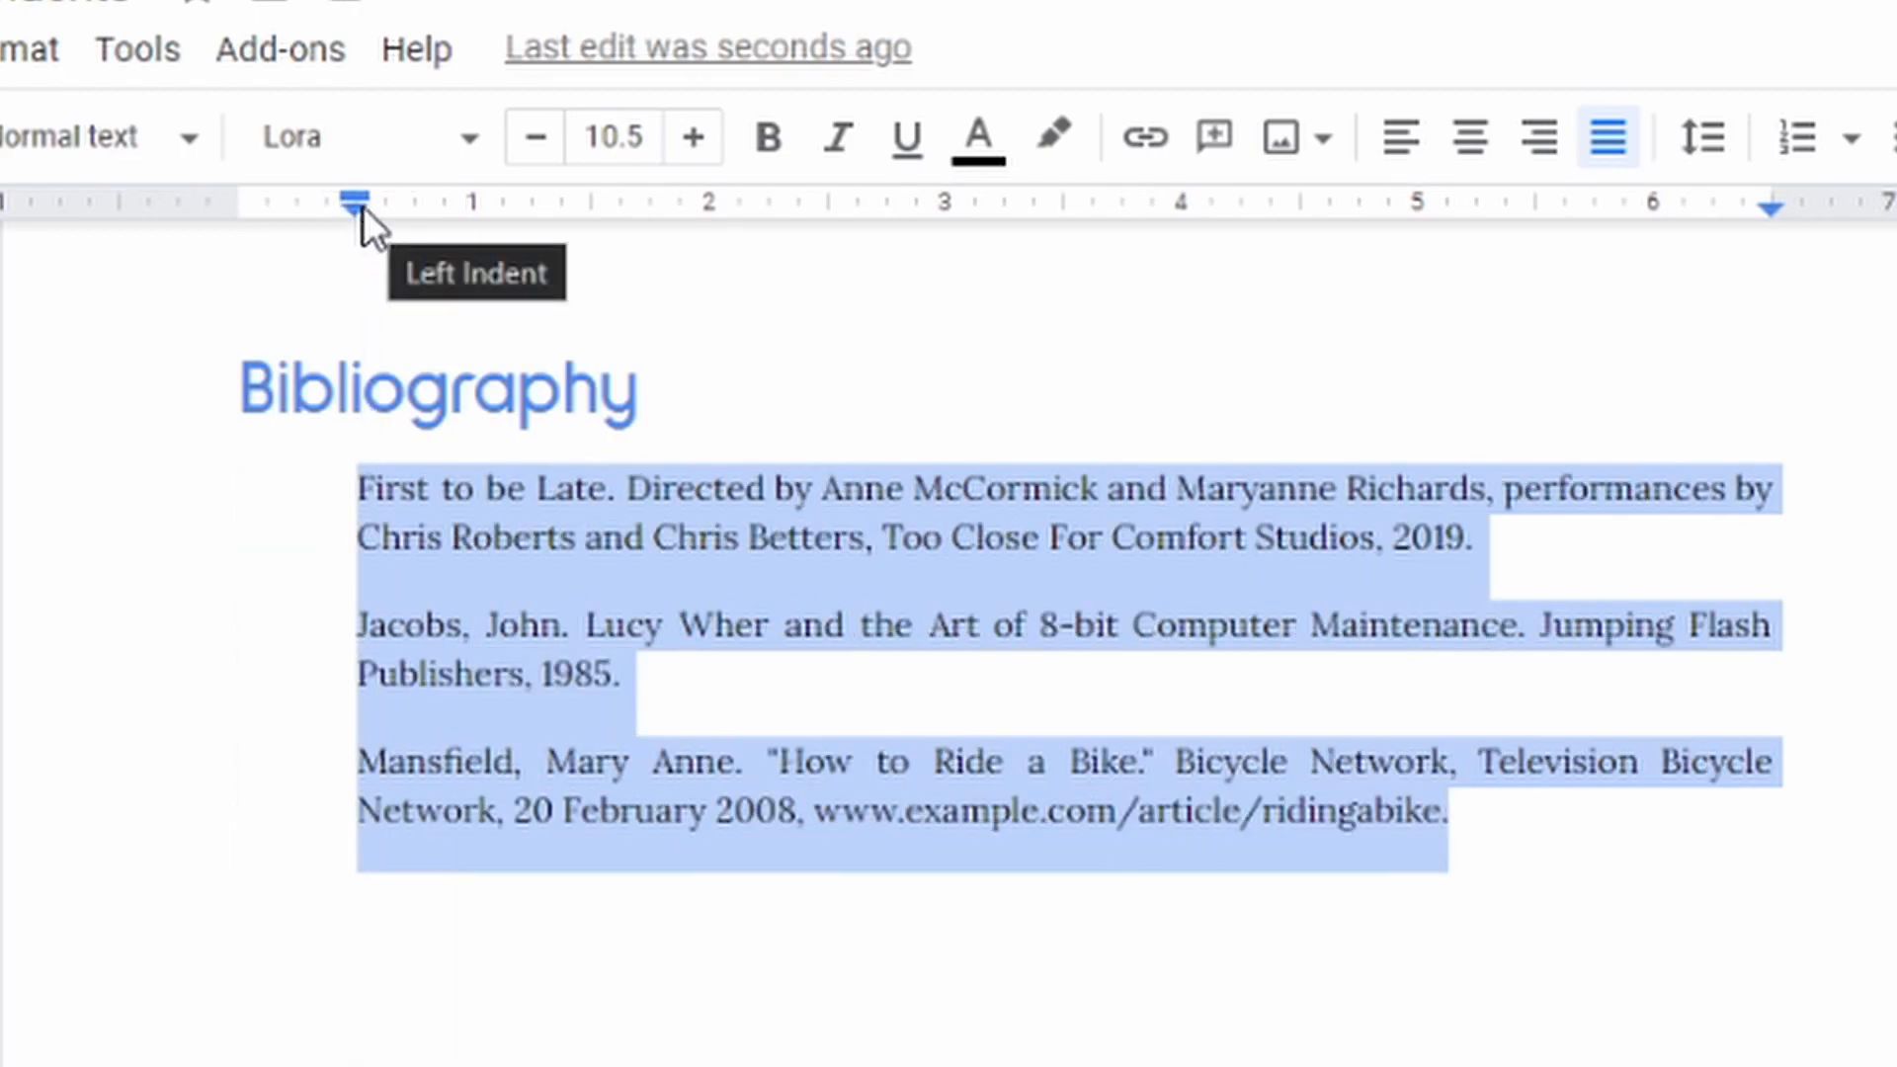
pyautogui.moveTo(356, 205)
pyautogui.mouseDown()
pyautogui.moveTo(201, 209)
pyautogui.moveTo(394, 202)
pyautogui.moveTo(238, 203)
pyautogui.mouseUp()
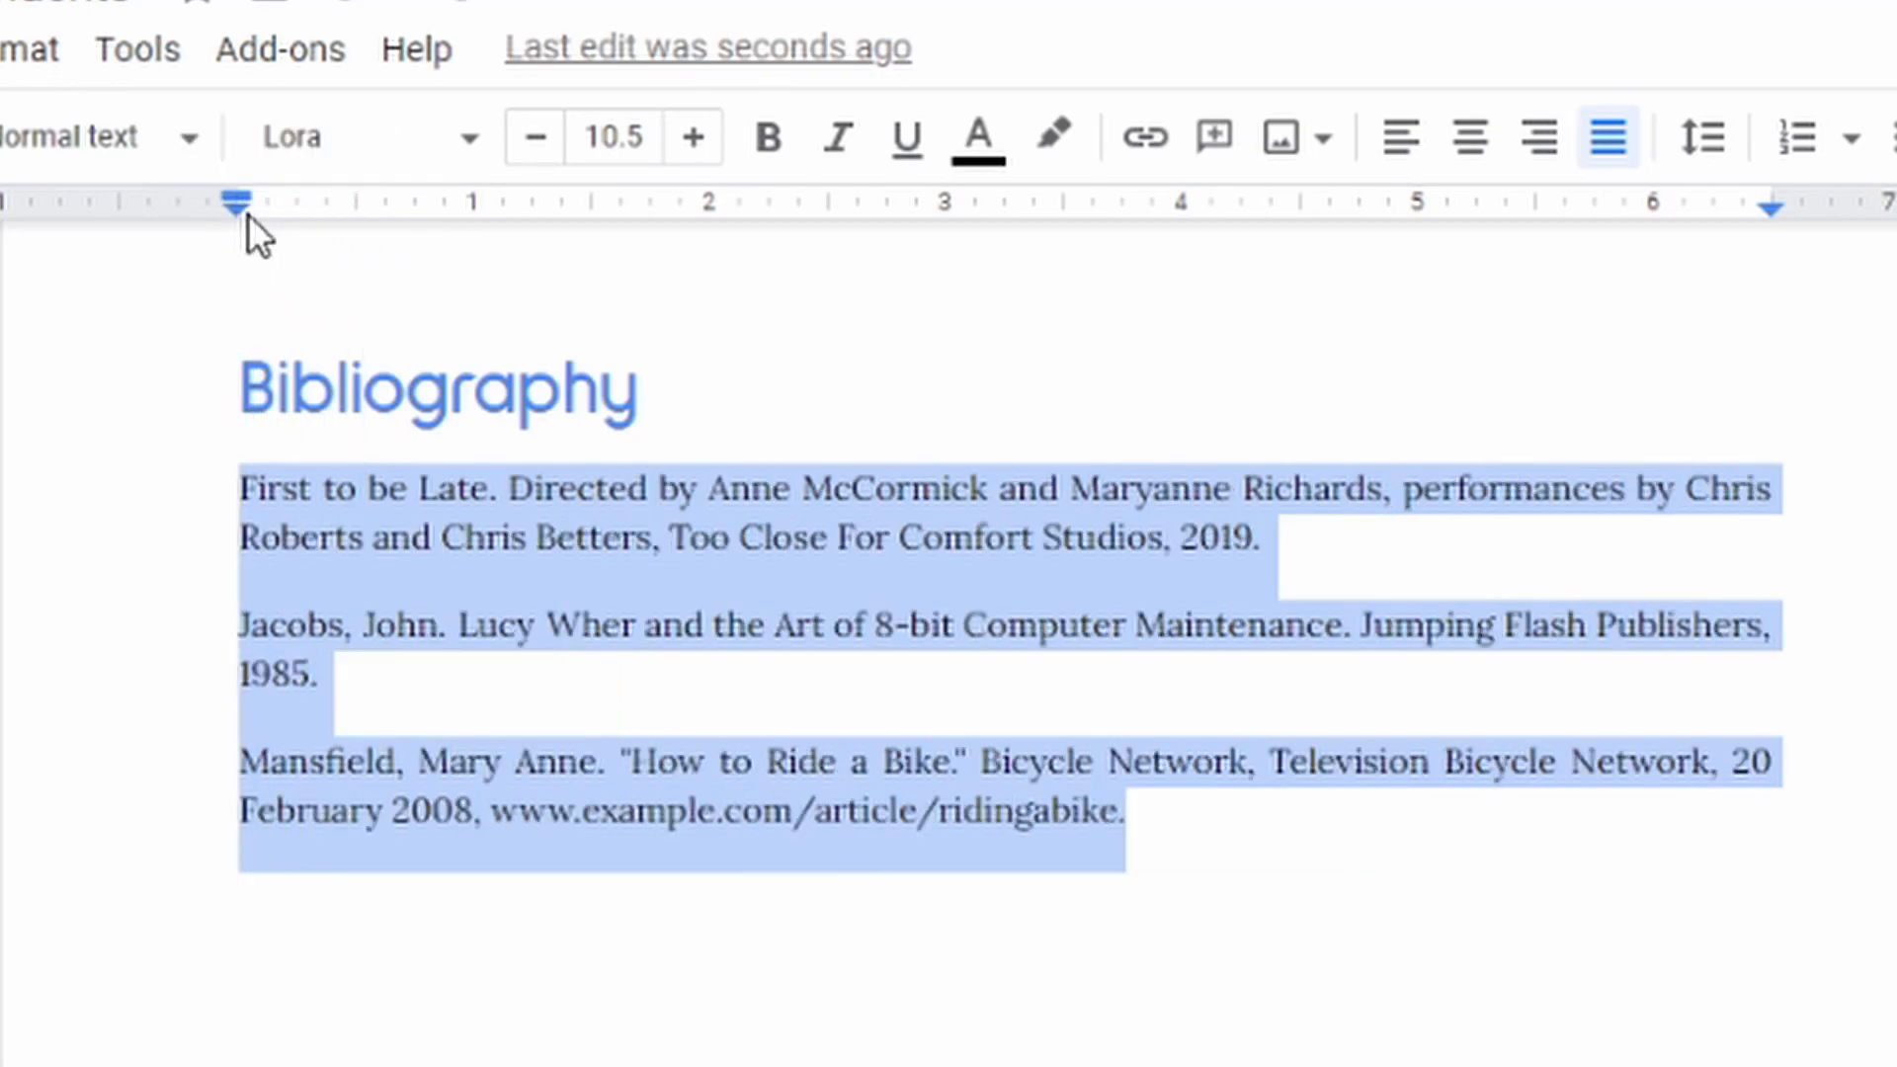
pyautogui.moveTo(251, 194)
pyautogui.mouseDown()
pyautogui.moveTo(388, 207)
pyautogui.moveTo(346, 209)
pyautogui.moveTo(362, 210)
pyautogui.mouseUp()
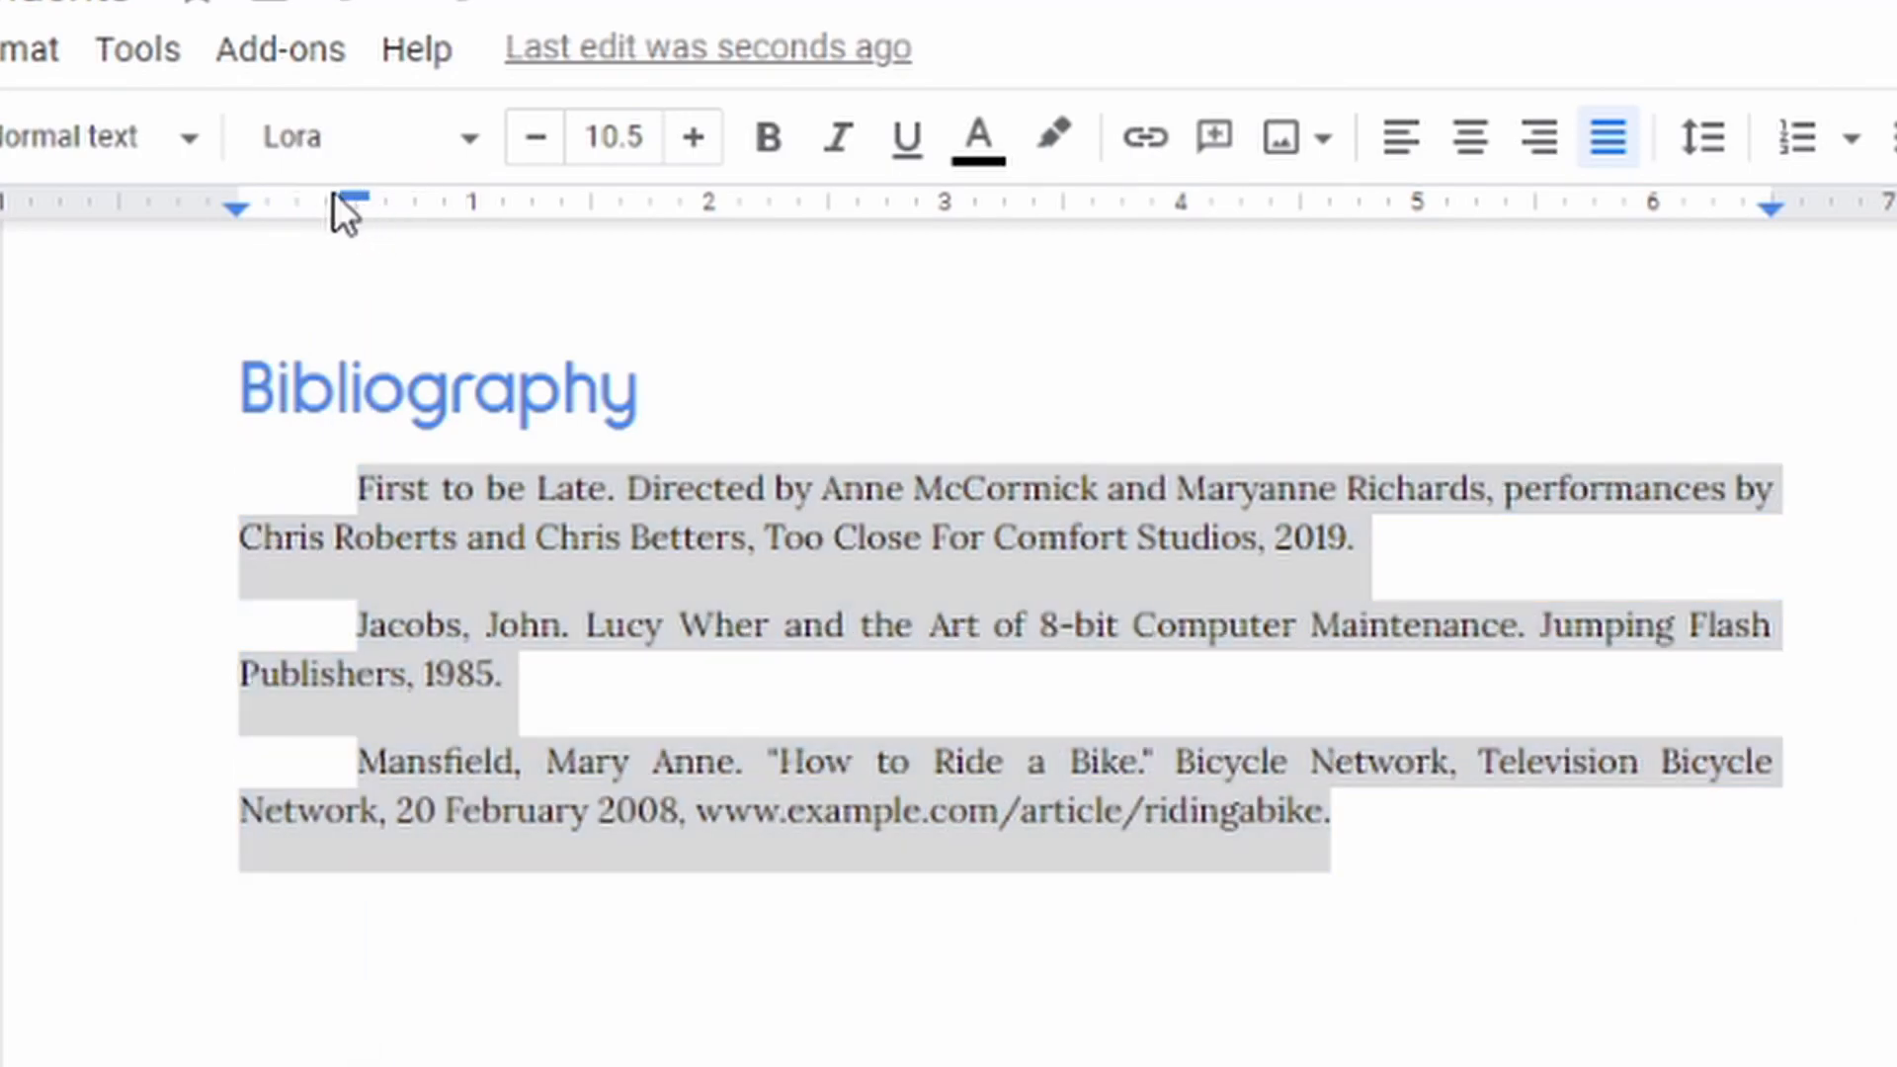
pyautogui.rightClick(356, 195)
pyautogui.moveTo(356, 203)
pyautogui.mouseDown()
pyautogui.moveTo(236, 190)
pyautogui.moveTo(274, 221)
pyautogui.moveTo(352, 223)
pyautogui.moveTo(356, 192)
pyautogui.moveTo(237, 190)
pyautogui.mouseUp()
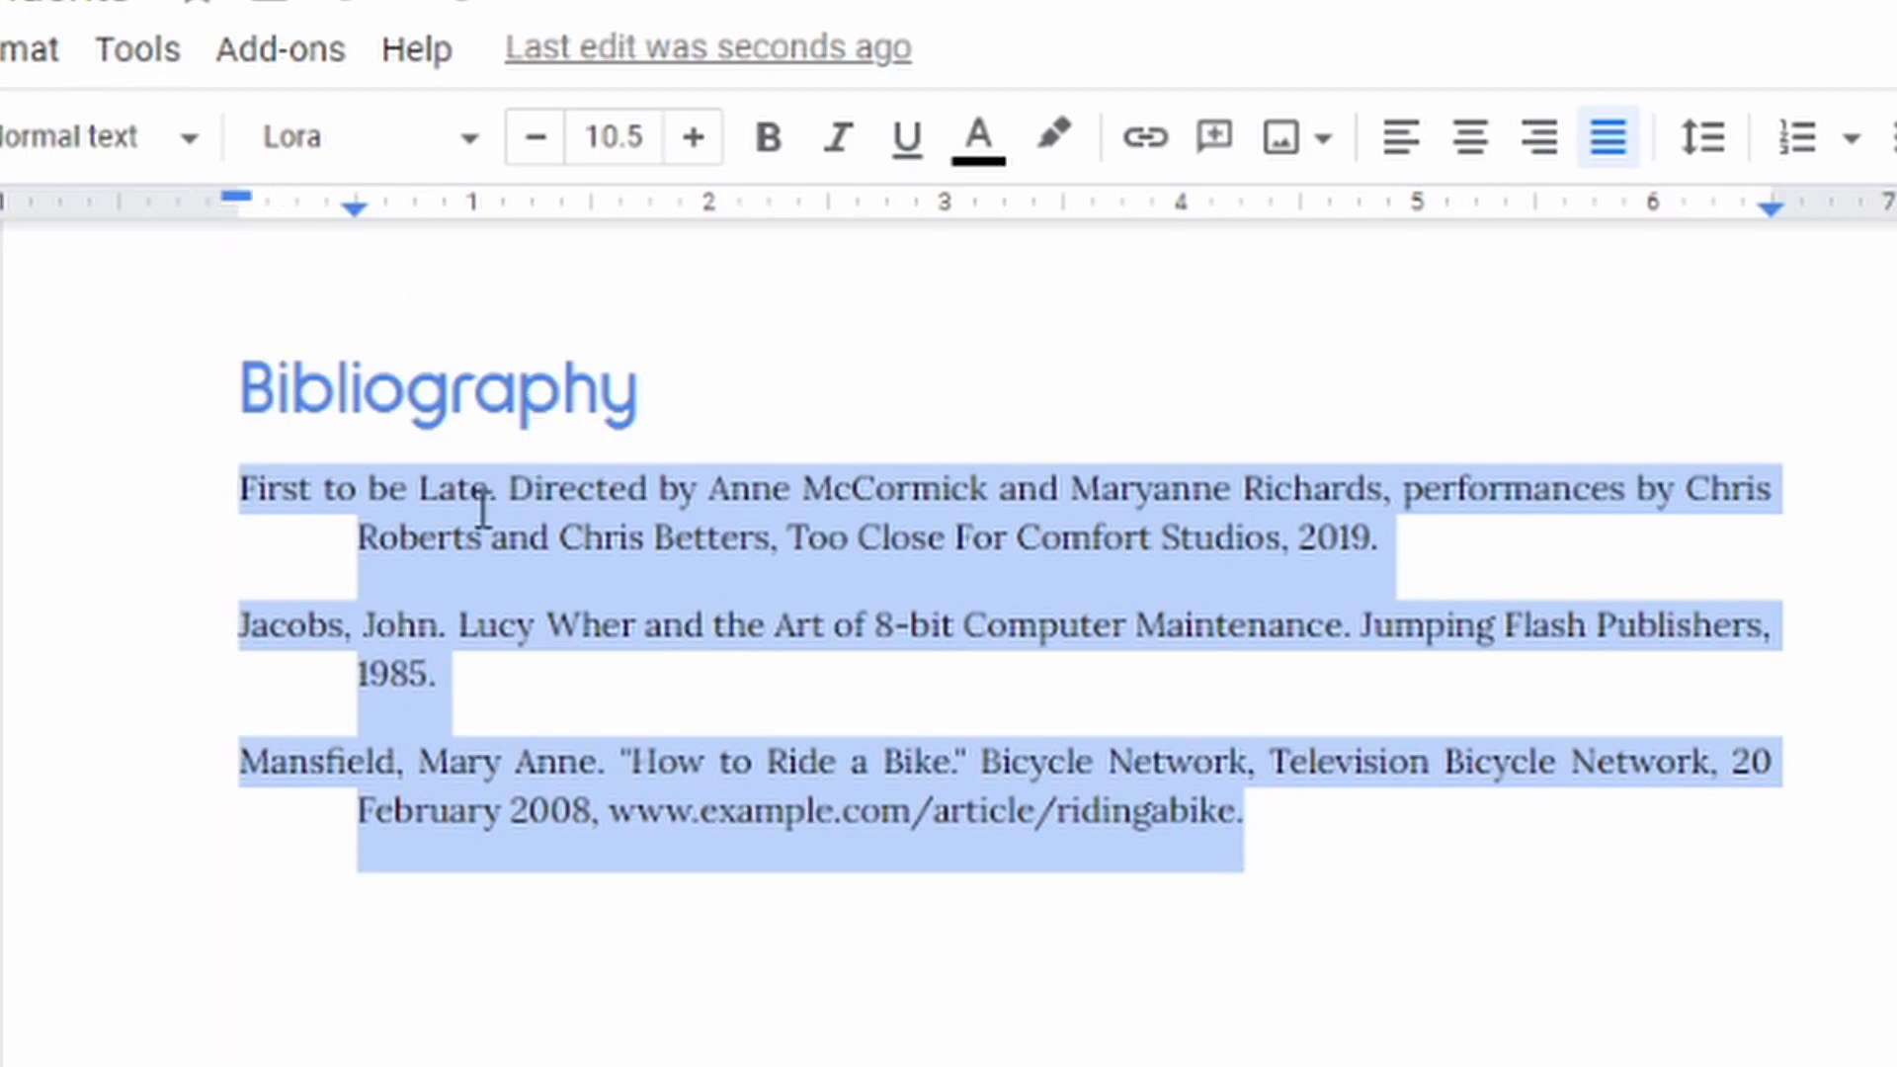
# Step: Add a new entry after the last Bibliography item reading "If I add another item here."
pyautogui.click(1334, 810)
pyautogui.press('Return')
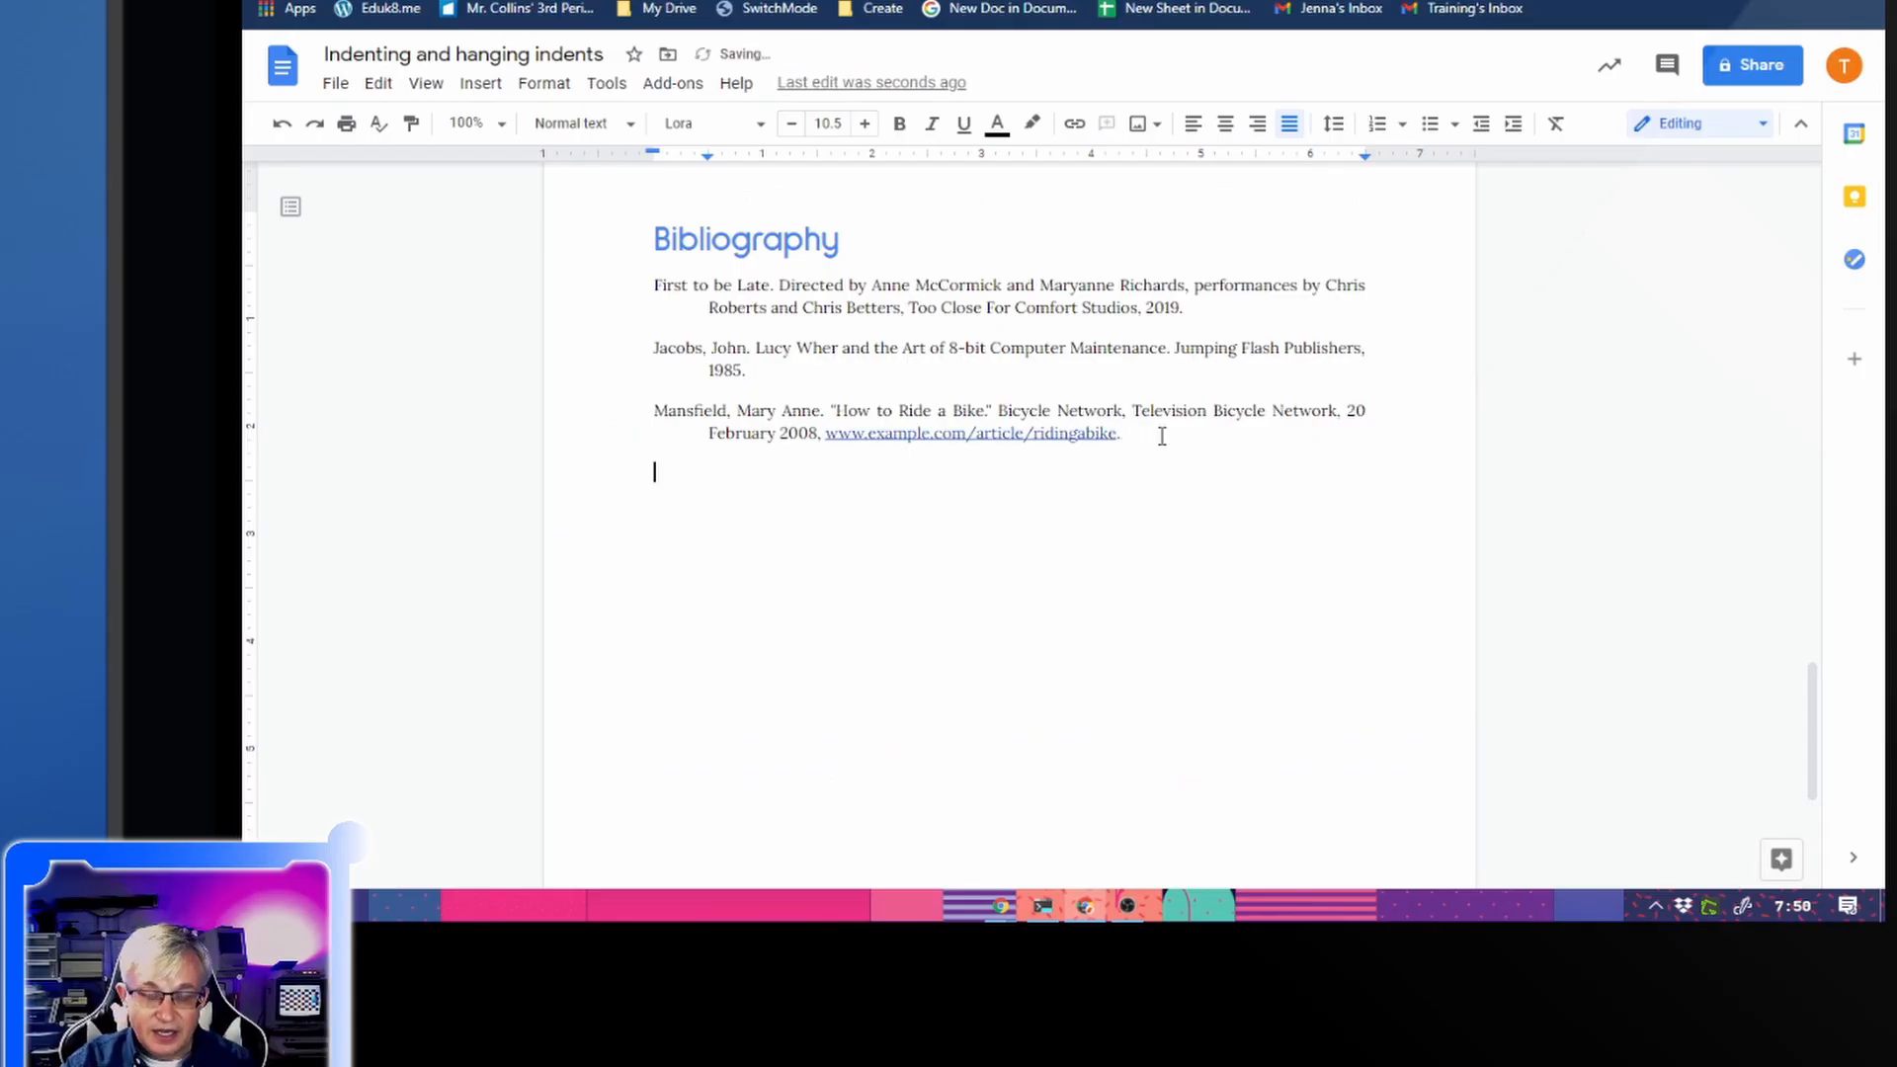
pyautogui.write('If I add another item here.')
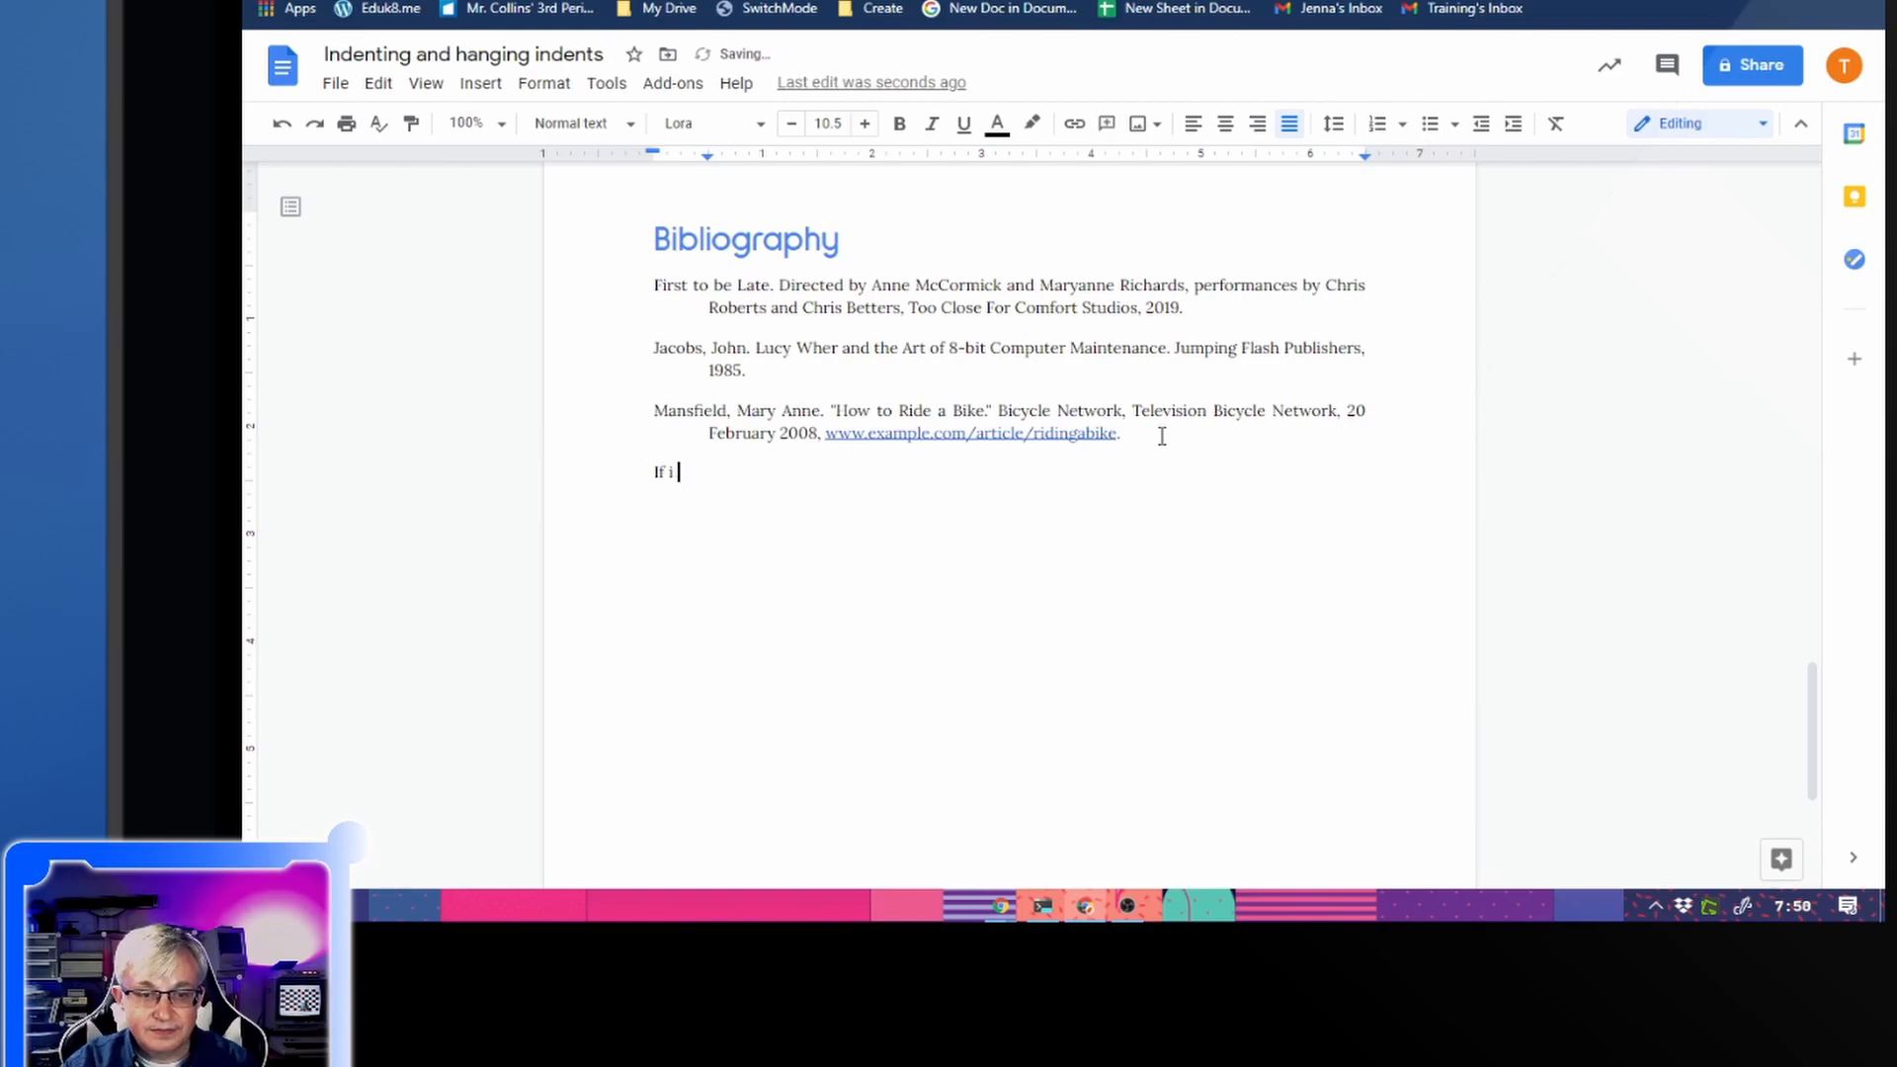
# Step: Copy the new entry's sentence and paste it repeatedly so that the entry wraps over four lines
pyautogui.keyDown('shift'); pyautogui.click(655, 472); pyautogui.keyUp('shift')
pyautogui.hotkey('ctrl', 'c')
pyautogui.hotkey('ctrl', 'v')
pyautogui.hotkey('ctrl', 'v')
pyautogui.hotkey('ctrl', 'v')
pyautogui.hotkey('ctrl', 'v')
pyautogui.hotkey('ctrl', 'v')
pyautogui.hotkey('ctrl', 'v')
pyautogui.hotkey('ctrl', 'v')
pyautogui.hotkey('ctrl', 'v')
pyautogui.hotkey('ctrl', 'v')
pyautogui.hotkey('ctrl', 'v')
pyautogui.hotkey('ctrl', 'v')
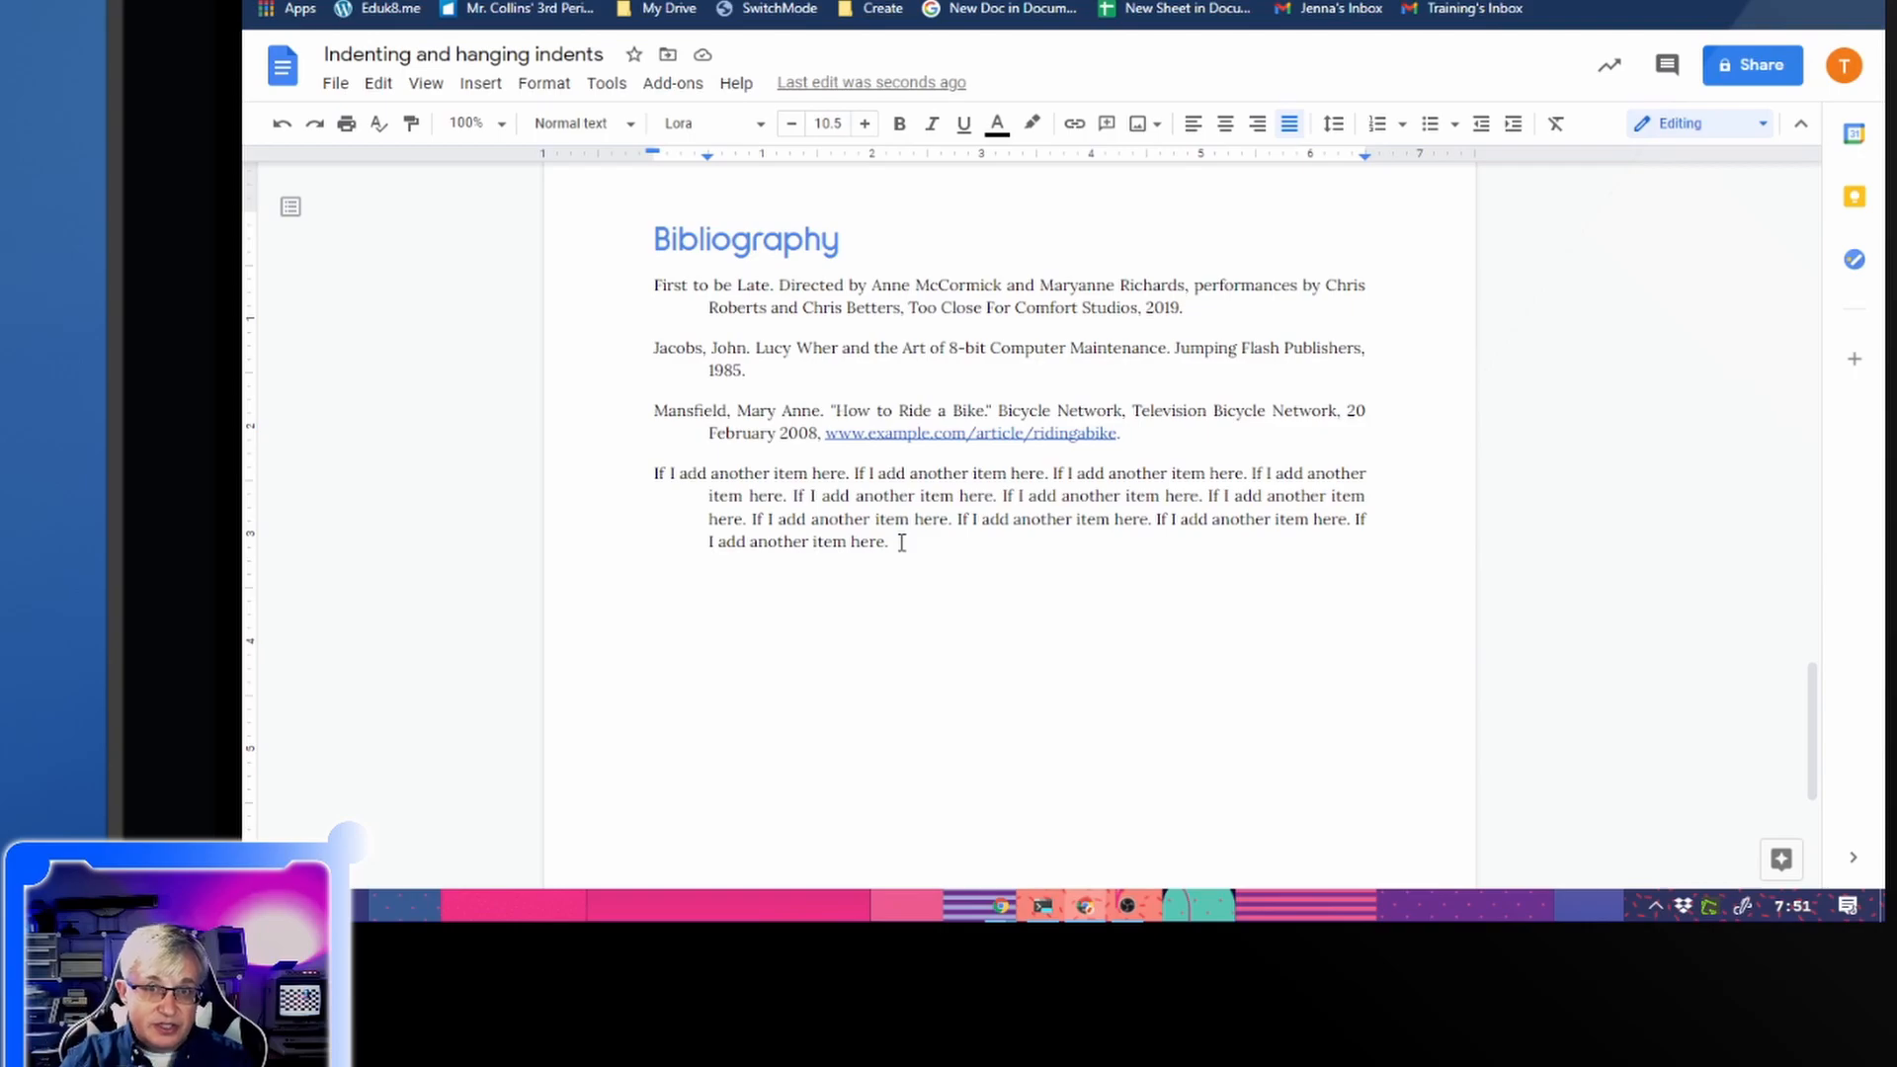
pyautogui.click(680, 638)
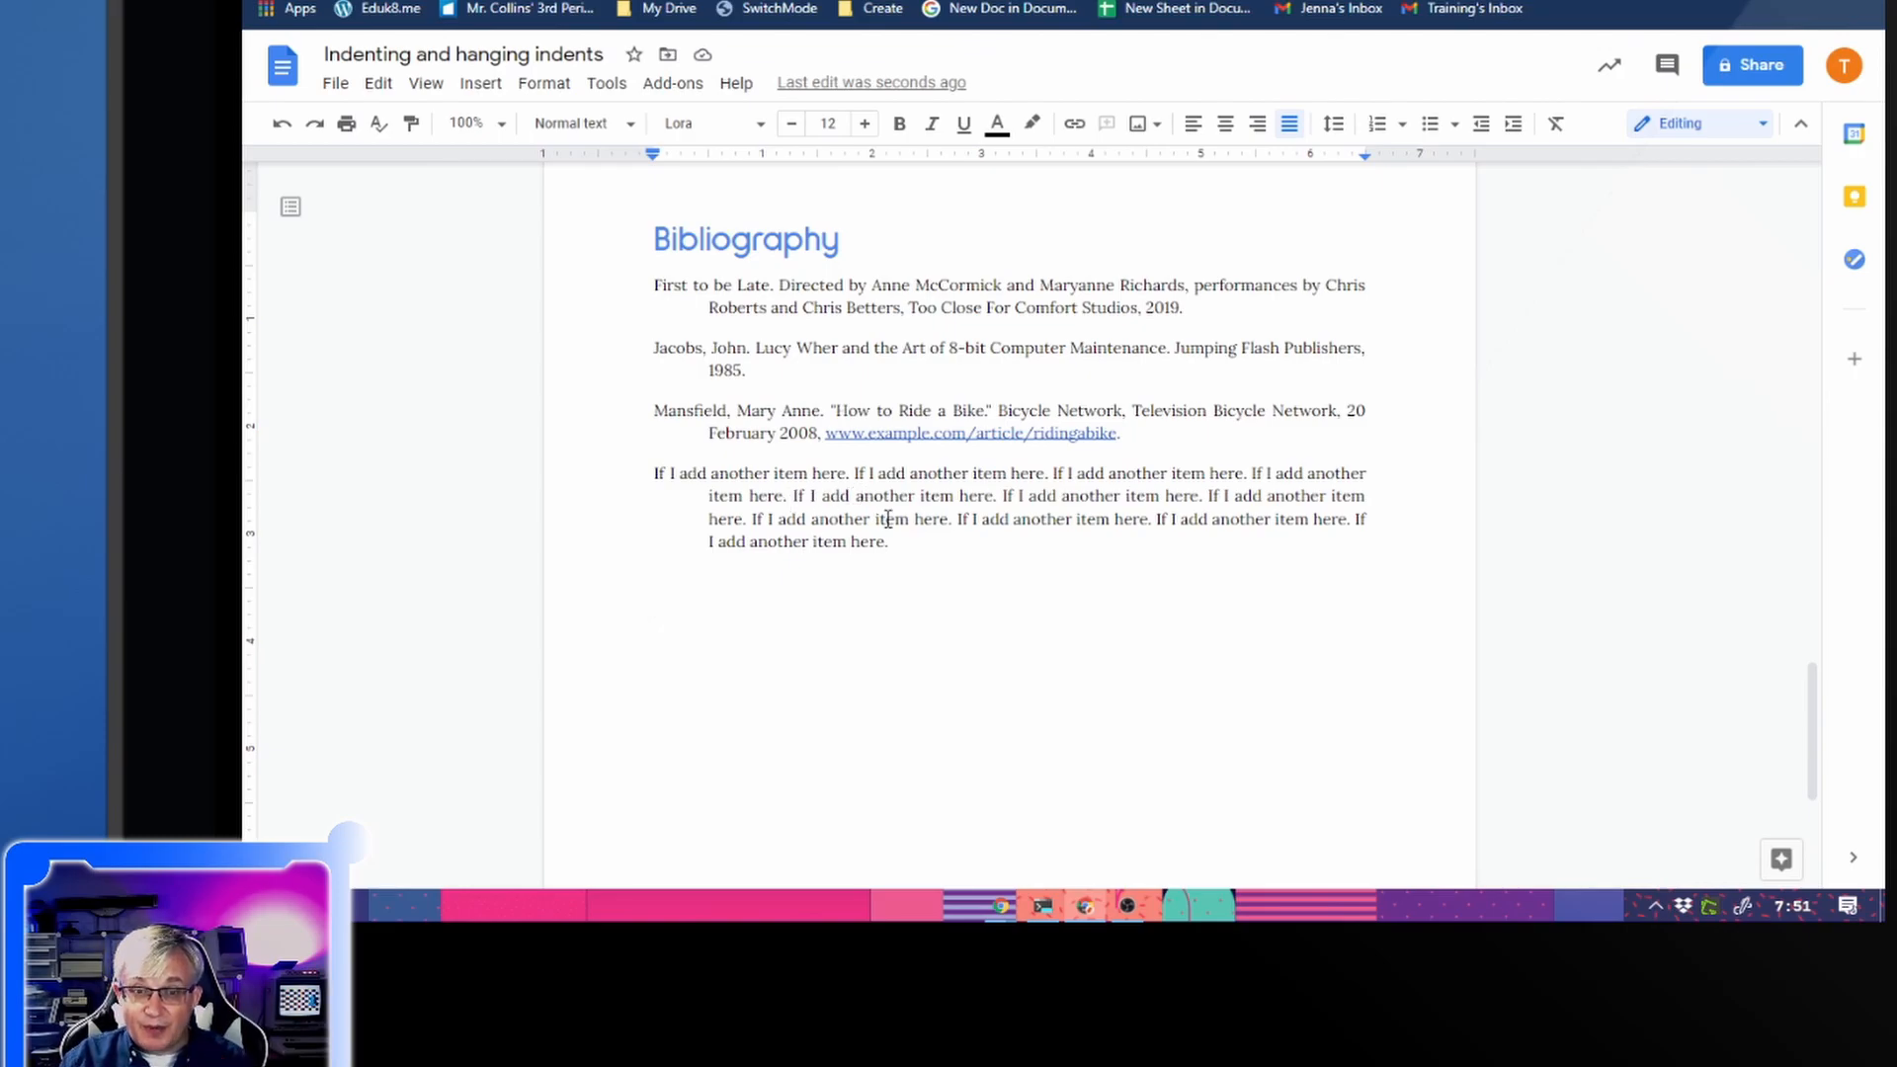
pyautogui.scroll(1, 865, 583)
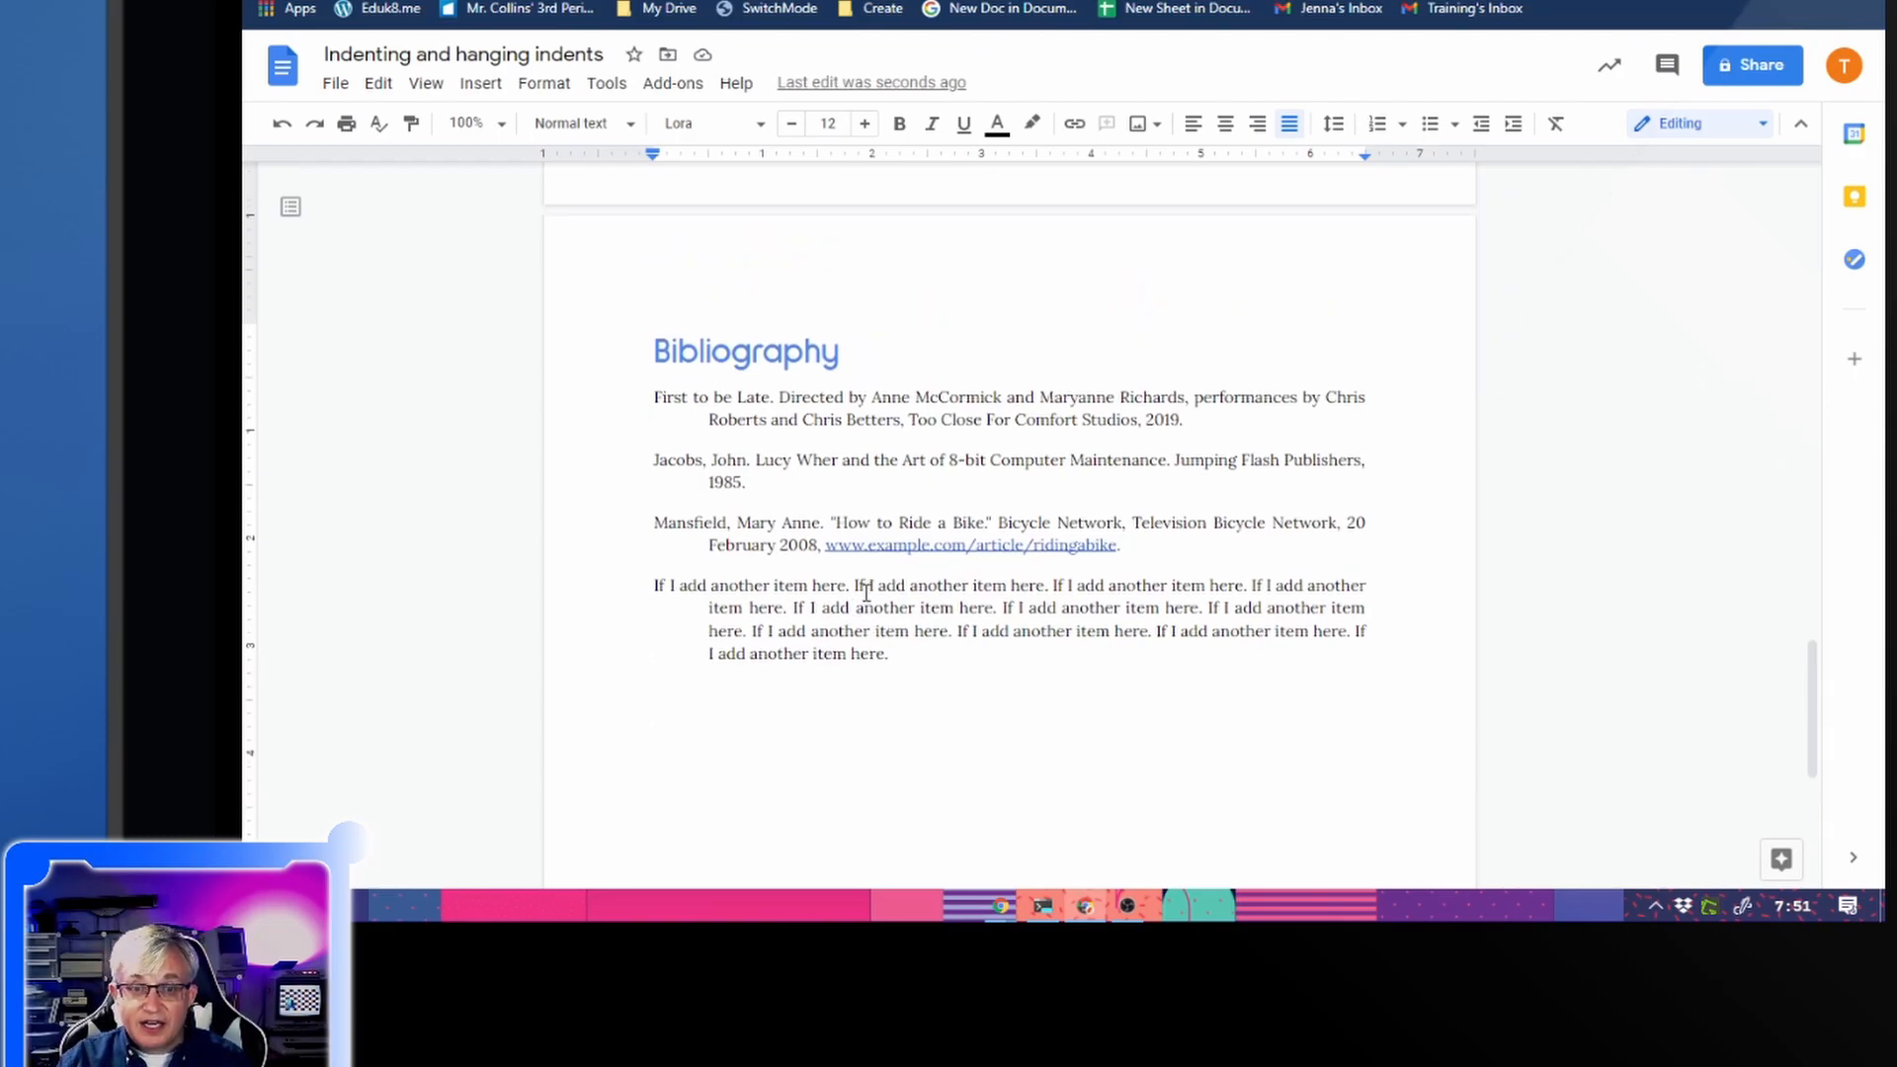
pyautogui.scroll(-1, 864, 589)
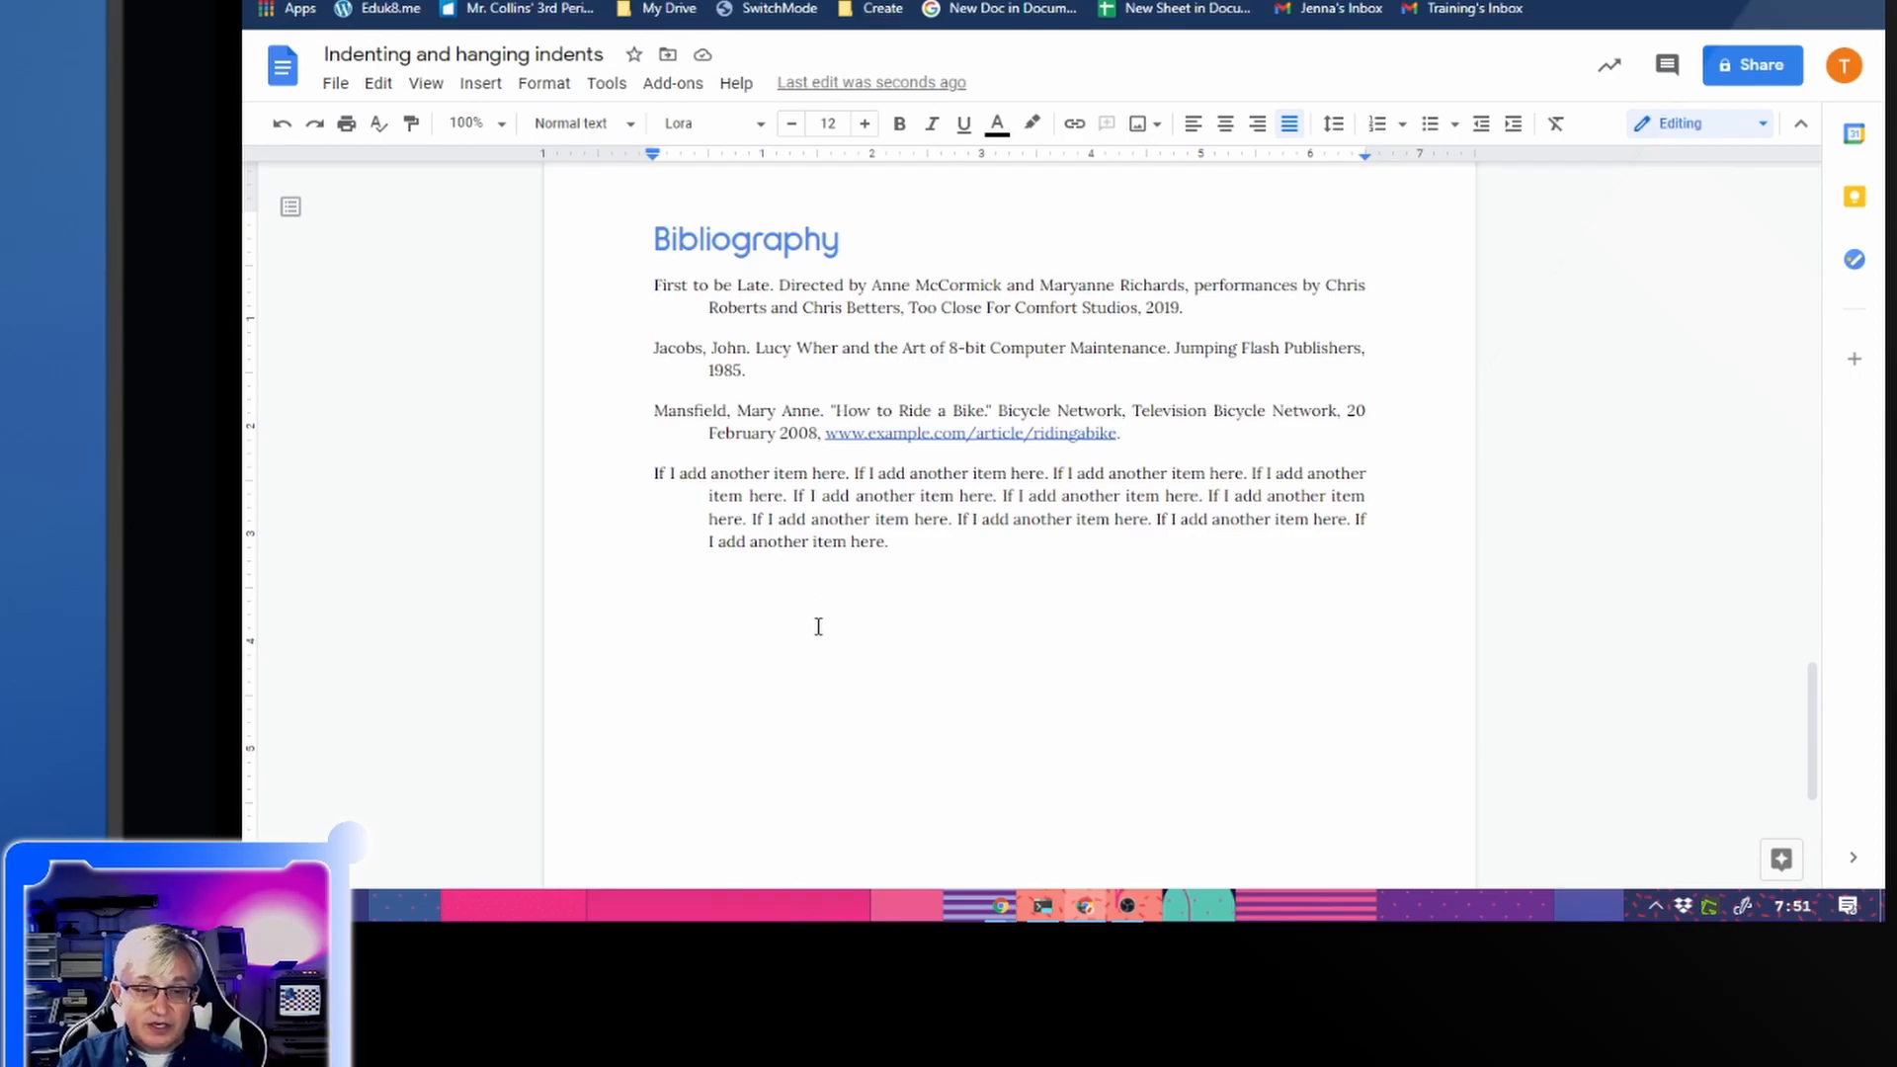
pyautogui.click(651, 561)
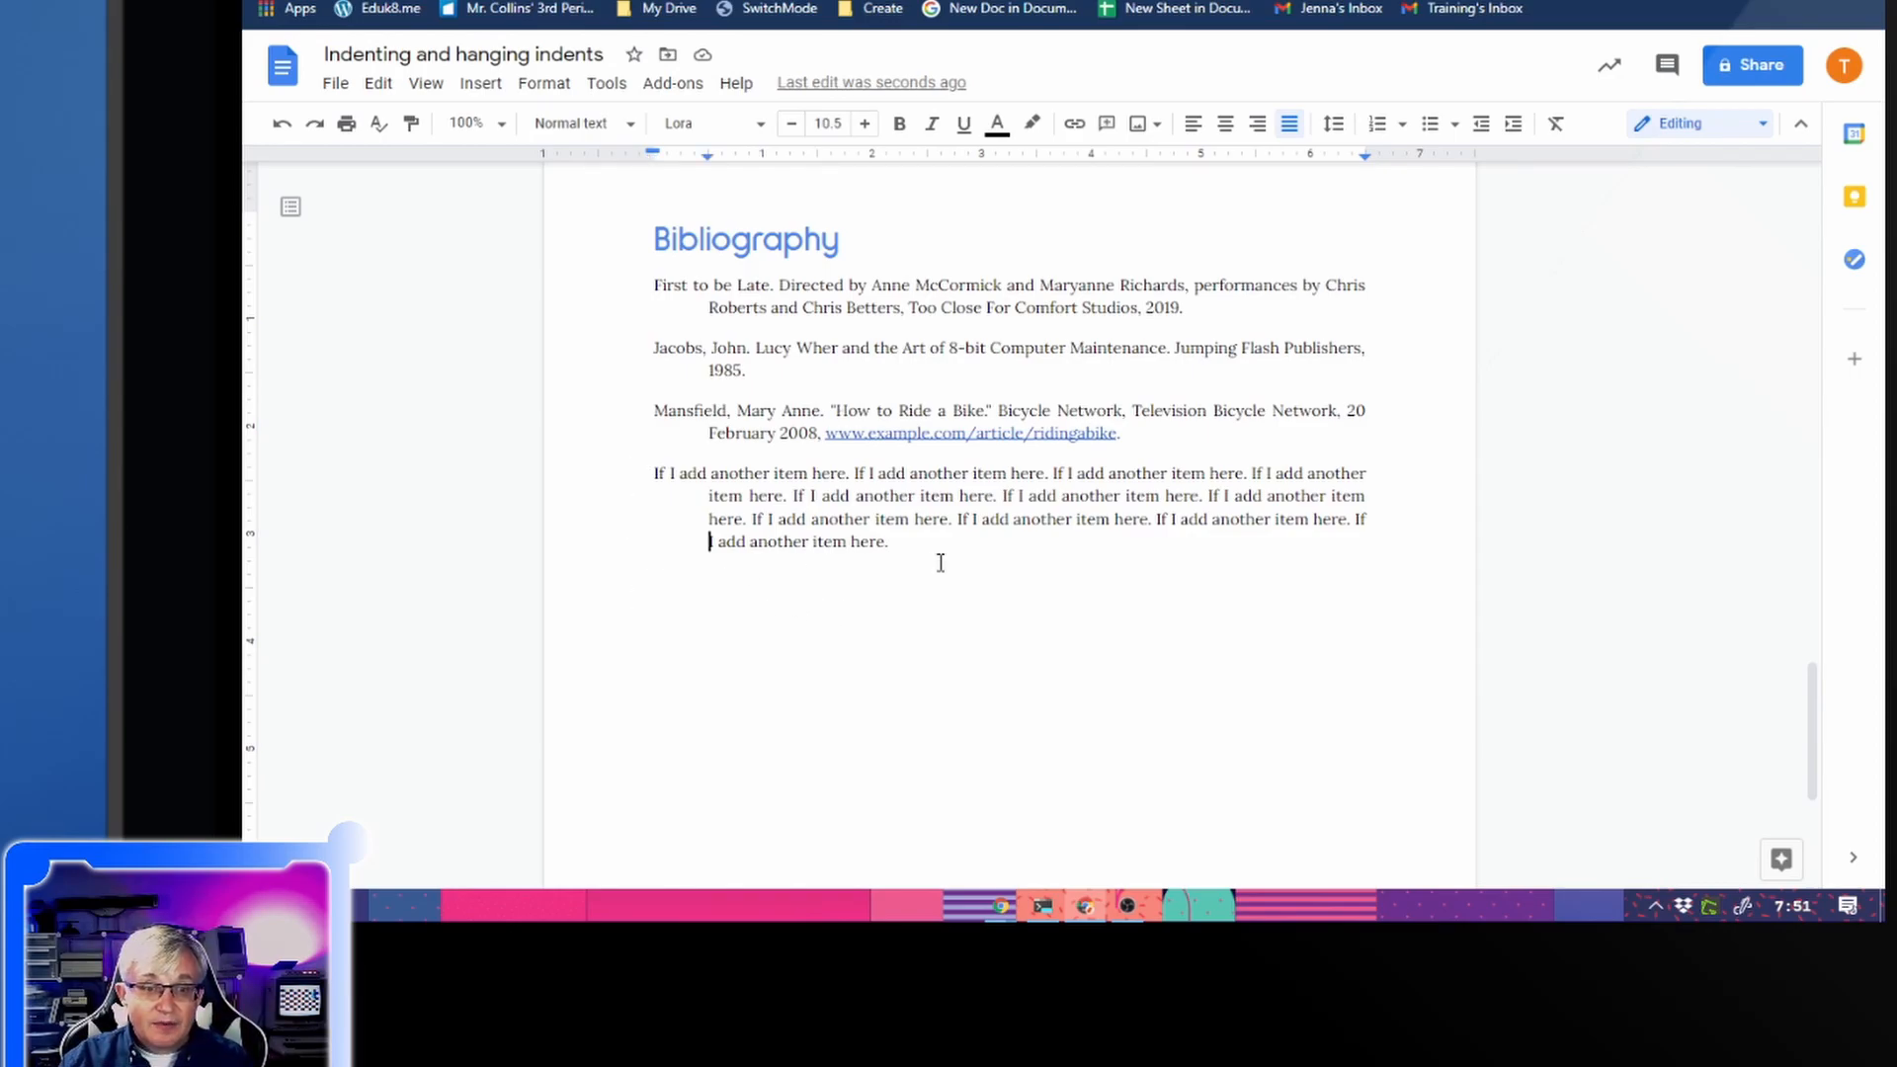
# Step: Duplicate the whole "If I add another item here." entry as a new paragraph below it in the Bibliography
pyautogui.click(919, 549)
pyautogui.press('Return')
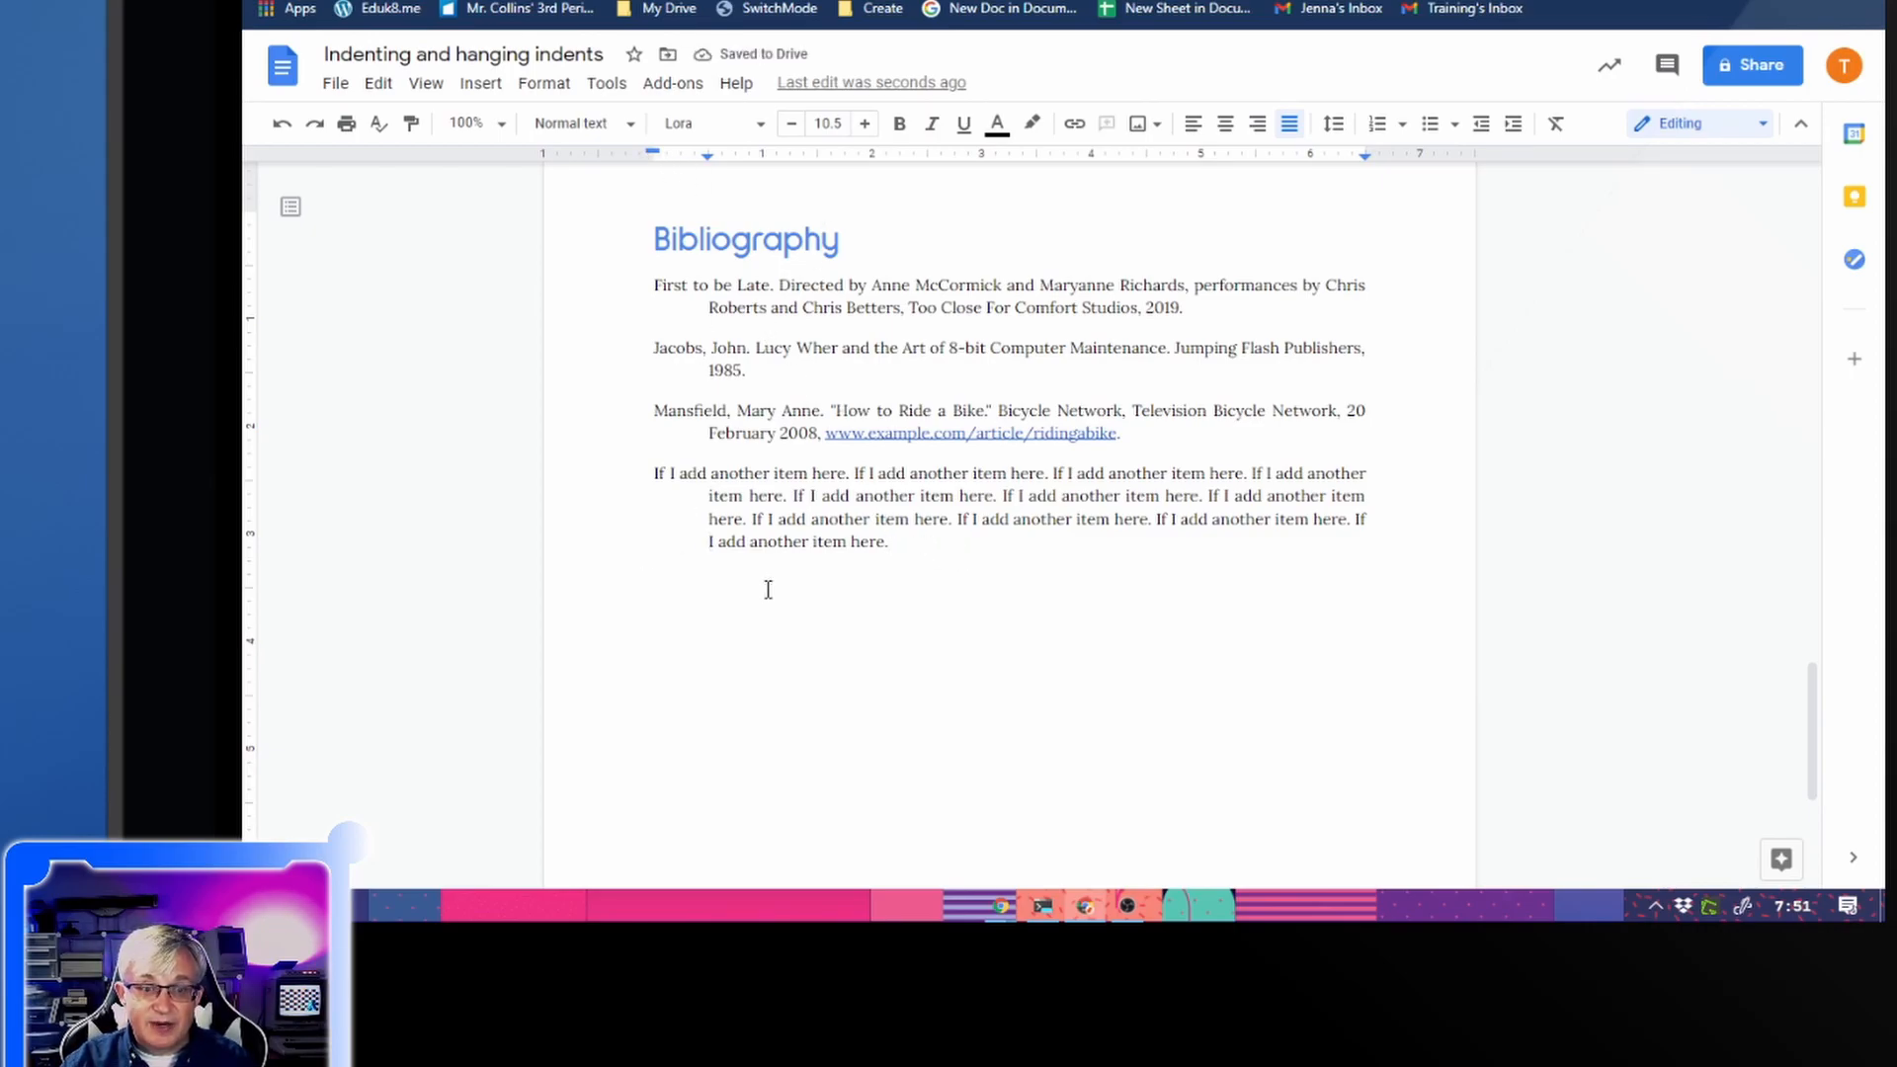
pyautogui.moveTo(884, 543); pyautogui.dragTo(656, 512)
pyautogui.hotkey('ctrl', 'c')
pyautogui.click(656, 595)
pyautogui.hotkey('ctrl', 'v')
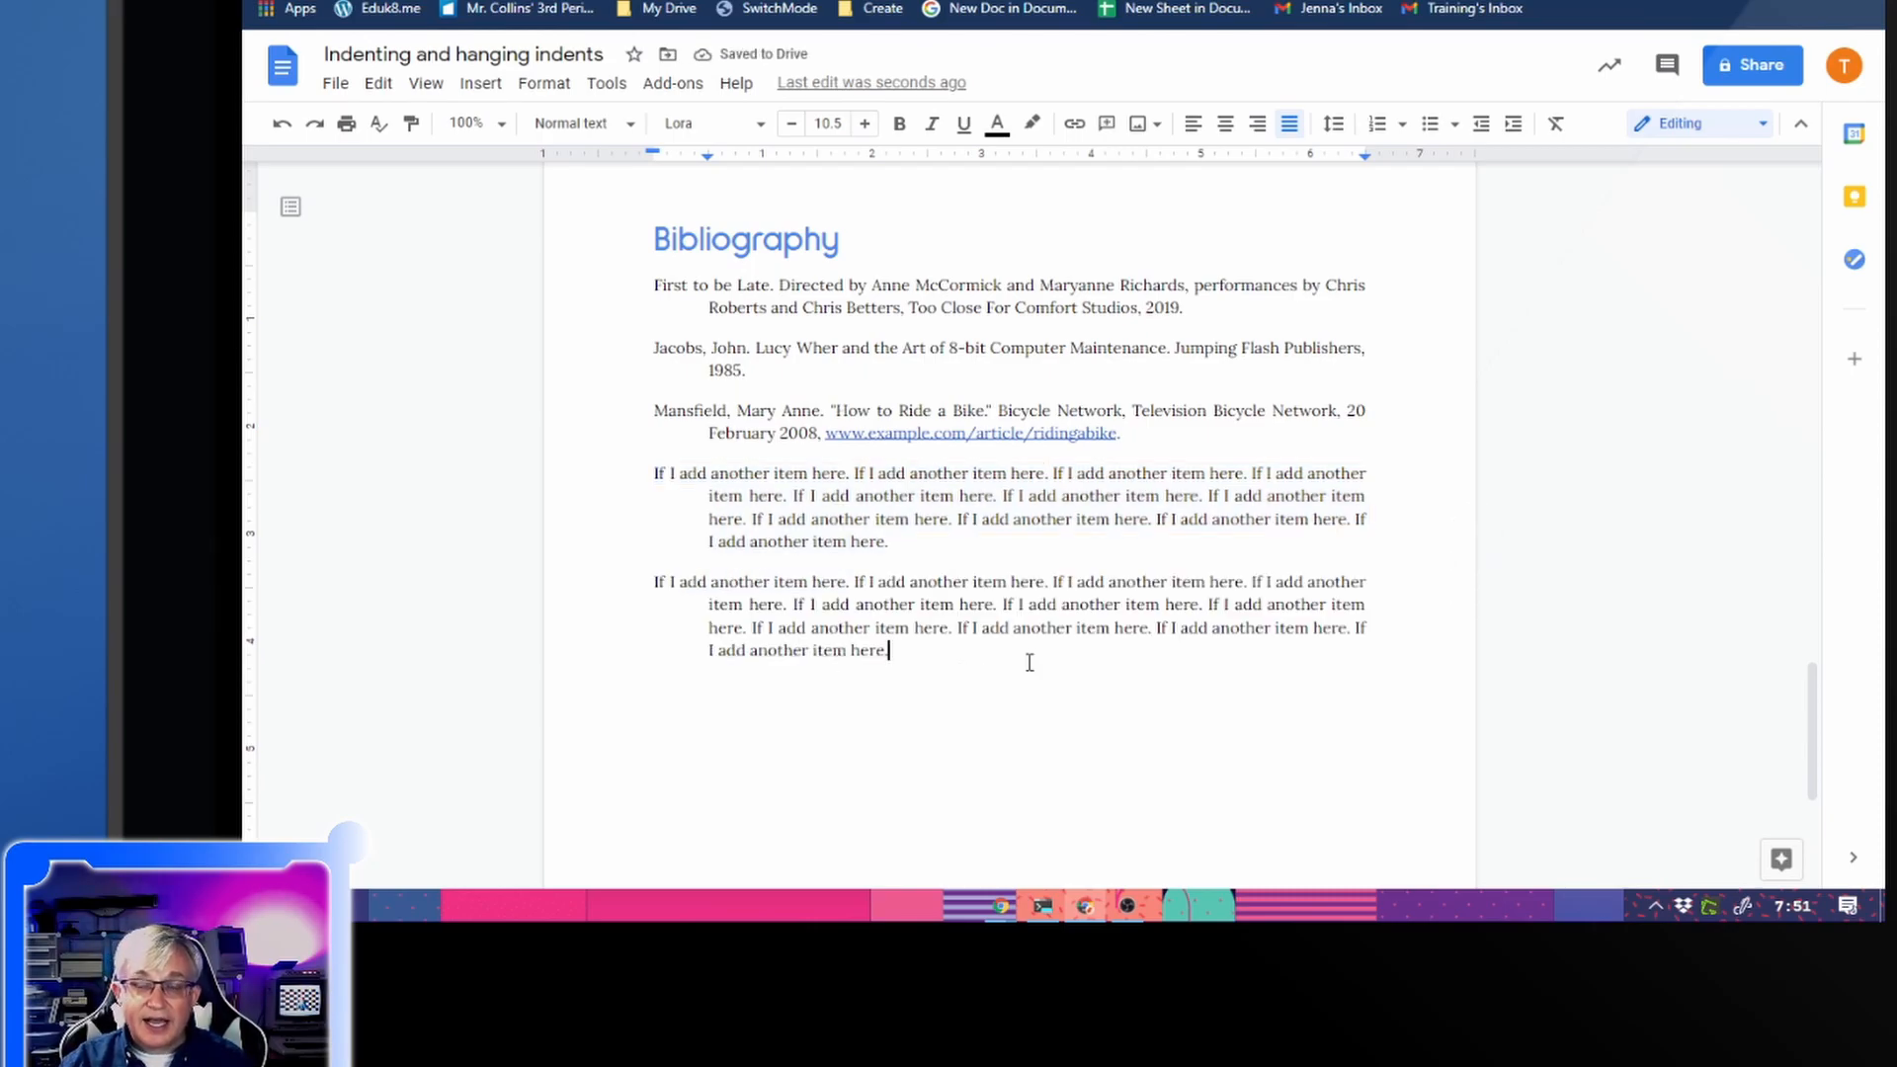
pyautogui.scroll(15, 1030, 662)
pyautogui.scroll(12, 1013, 669)
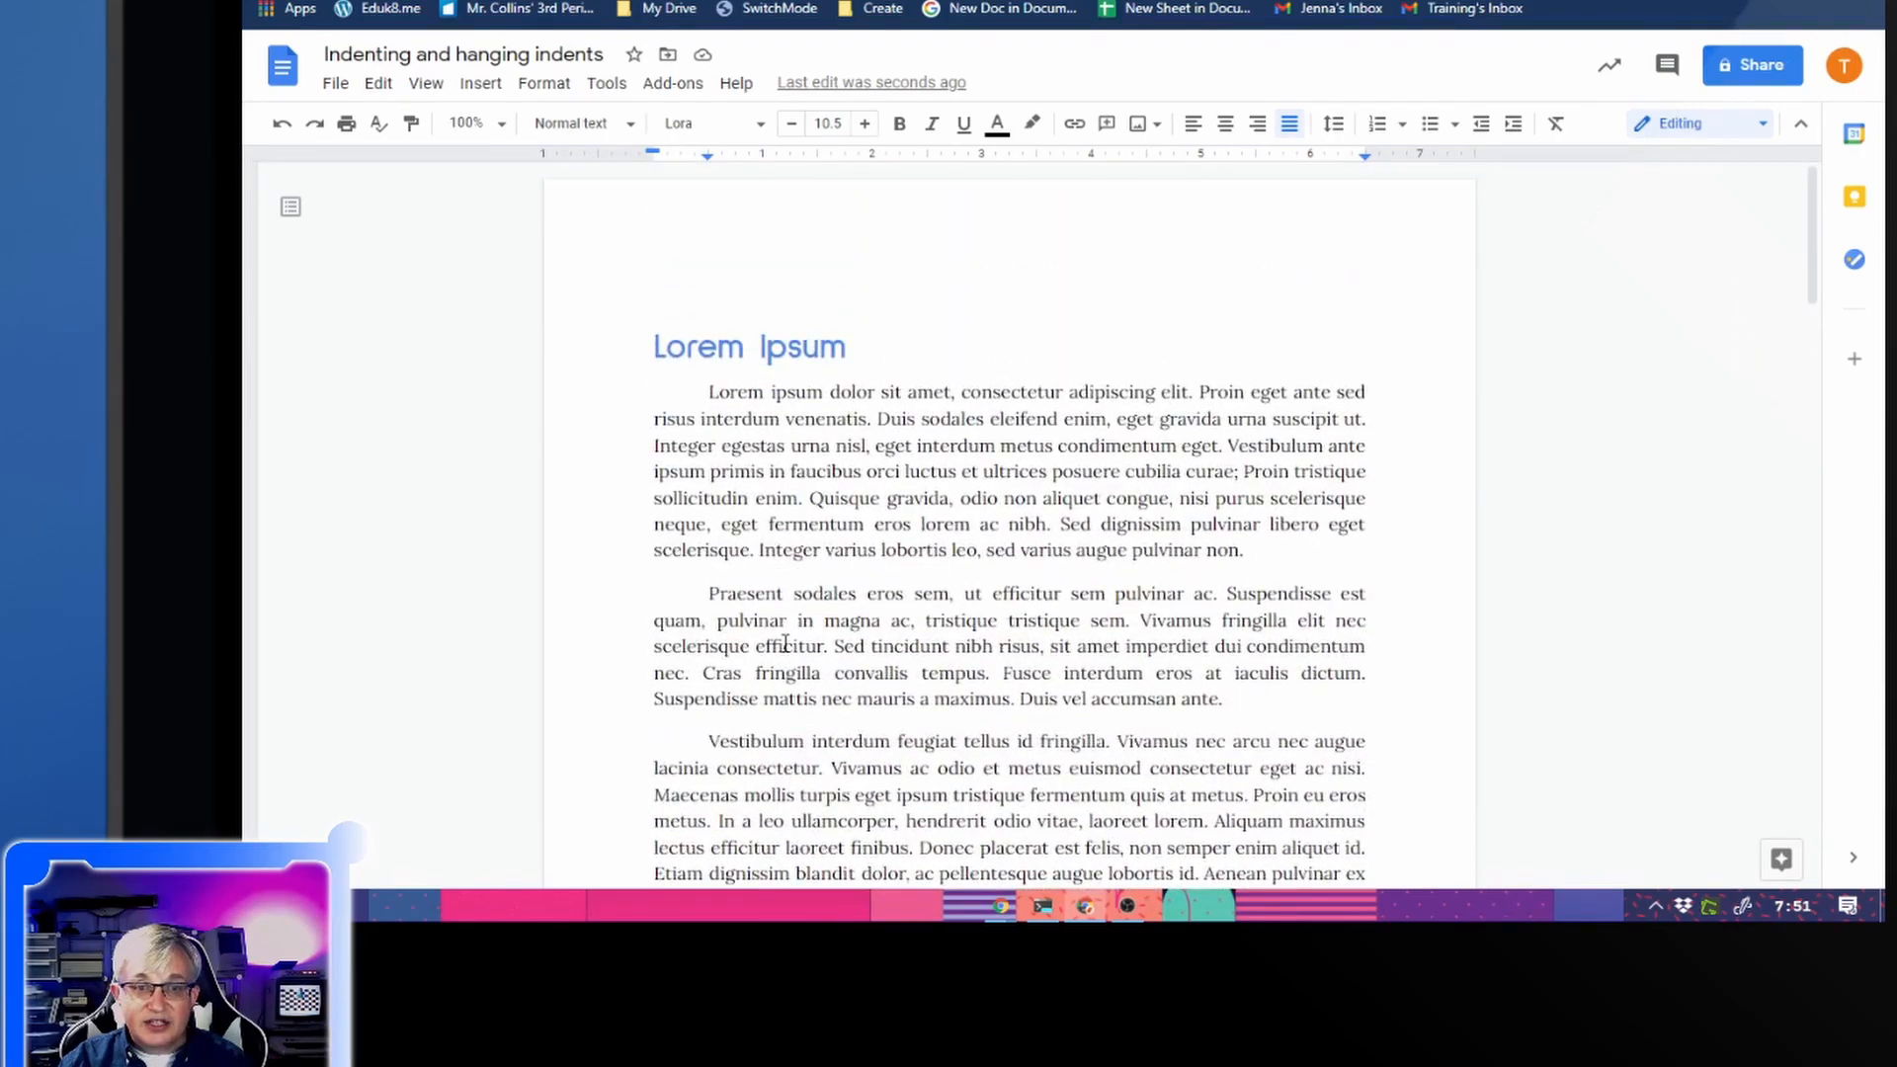
pyautogui.moveTo(714, 375); pyautogui.dragTo(876, 650)
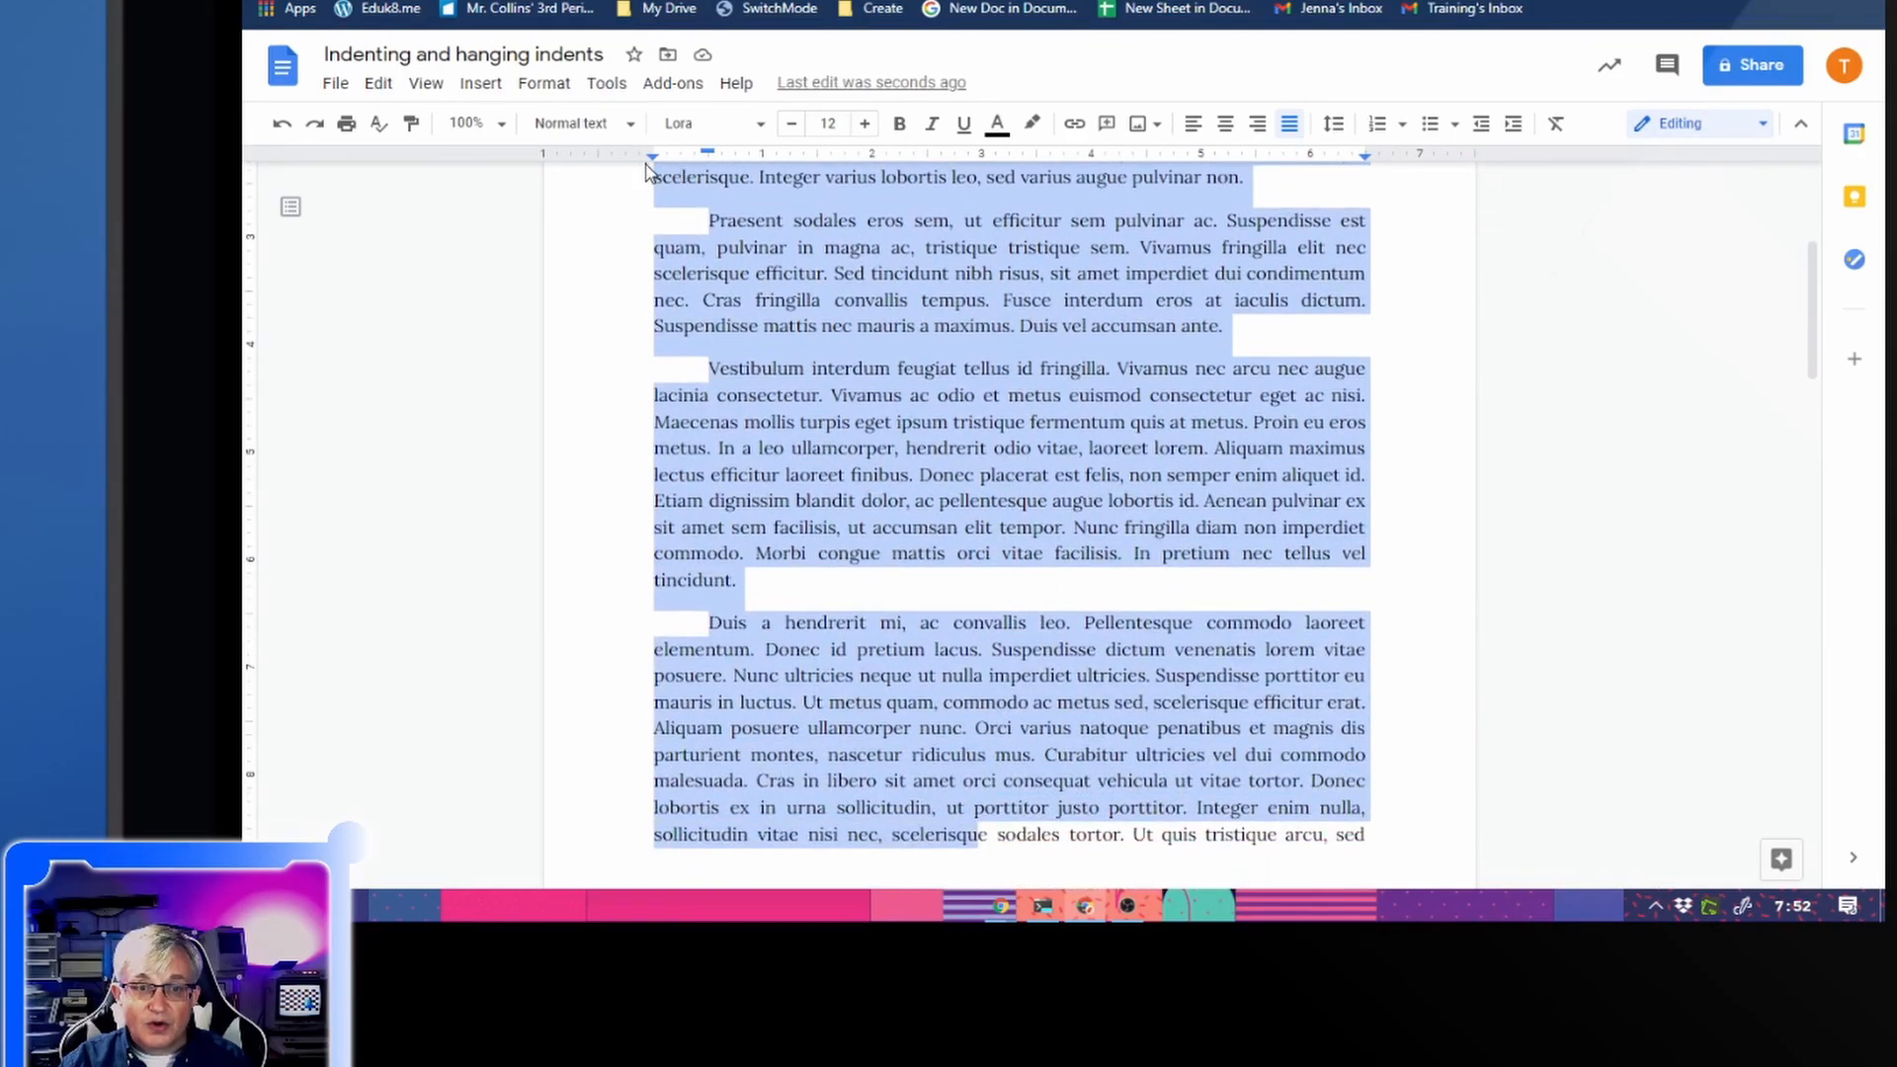
pyautogui.scroll(-12, 738, 227)
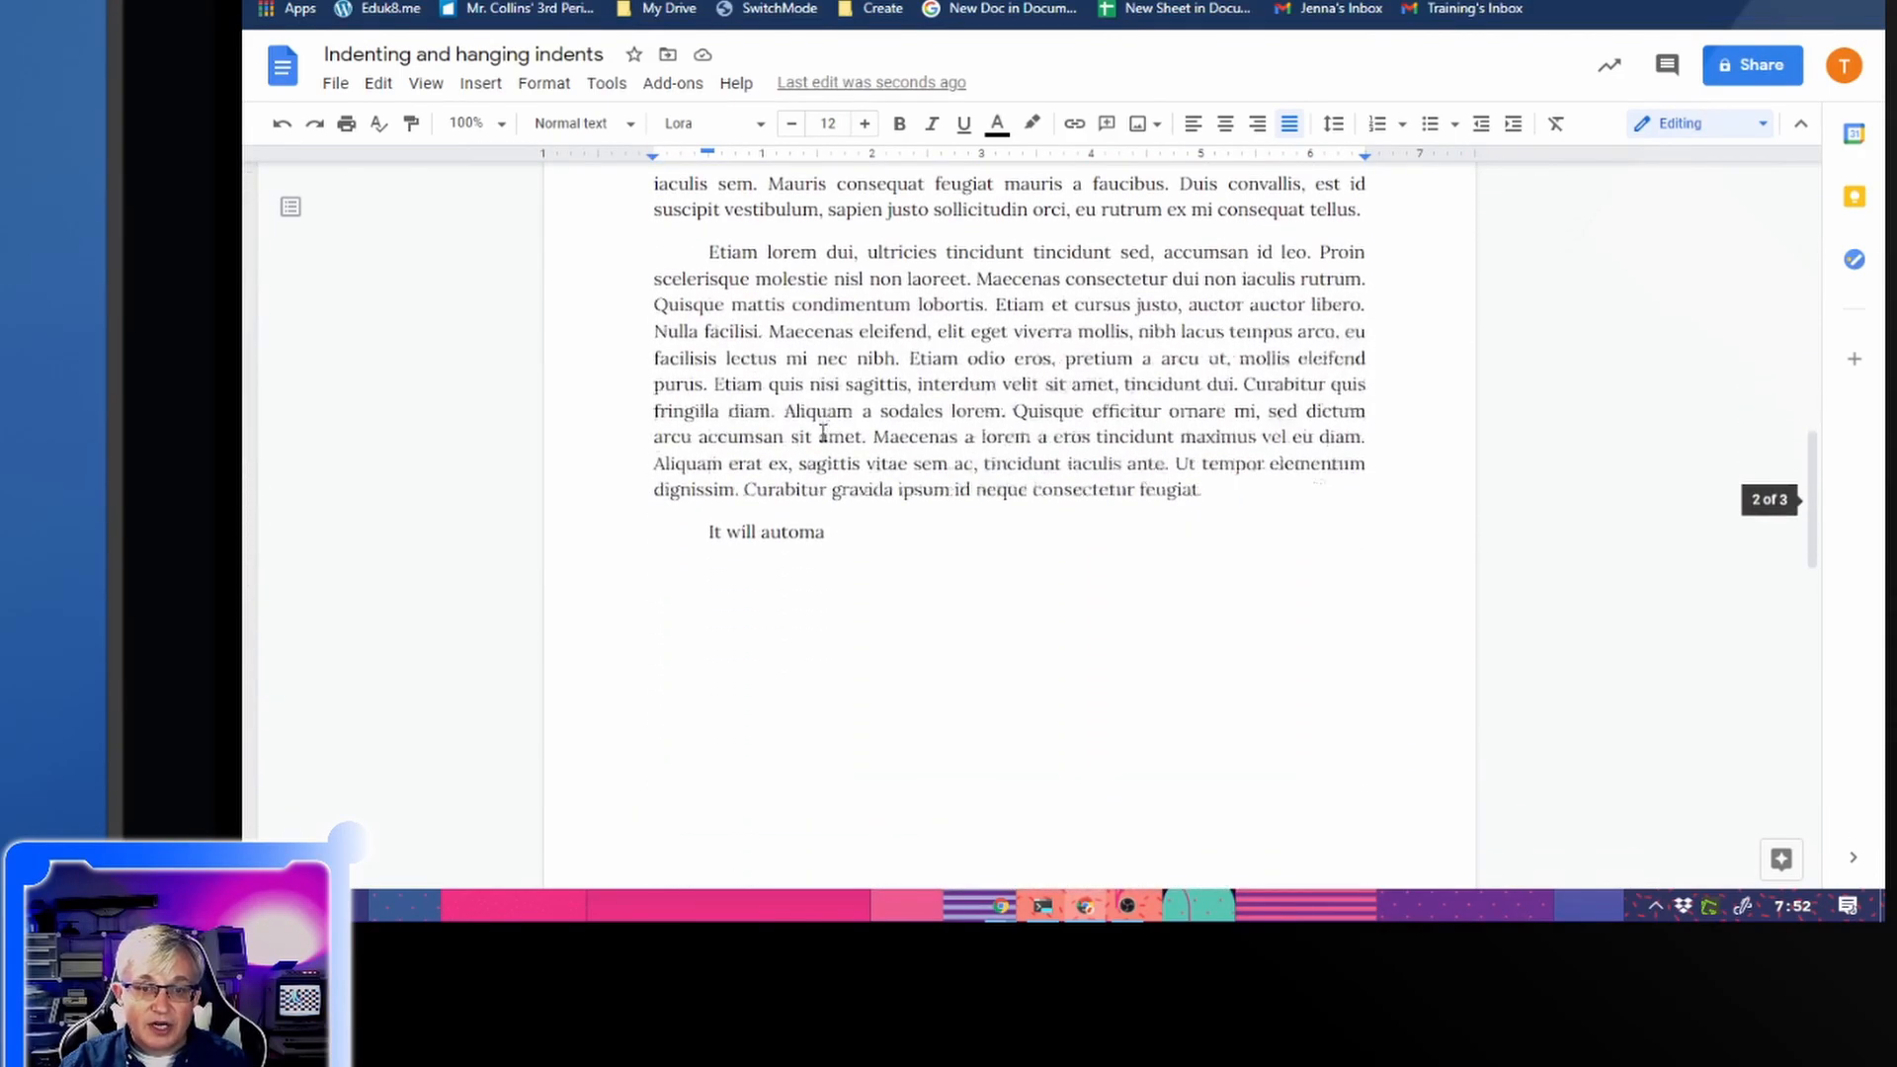